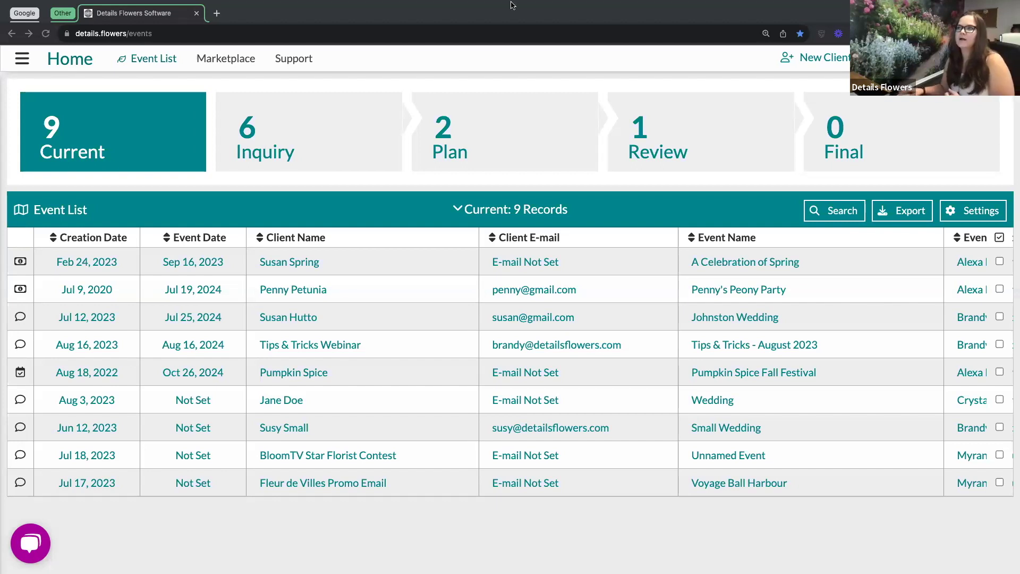
Open the 'Tips & Tricks - August 2023' event from the Event List to its Design Worksheet.
mouse_move(510, 5)
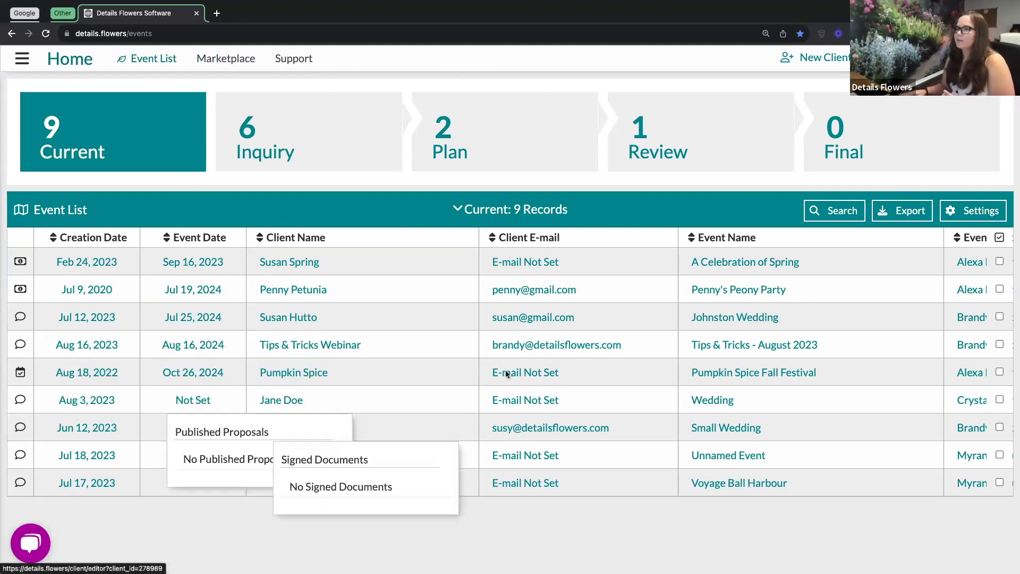
mouse_move(359, 340)
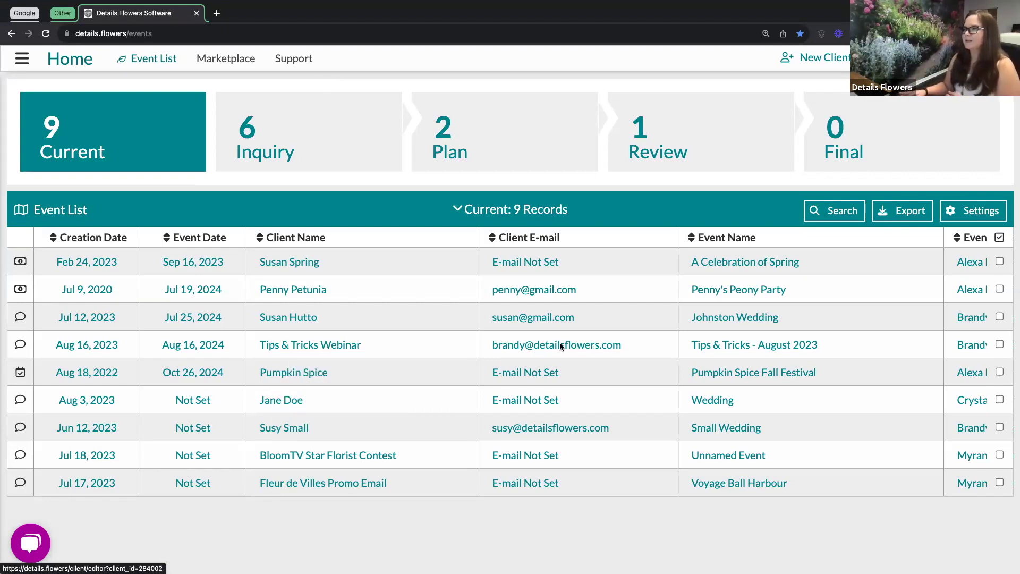
left_click(729, 349)
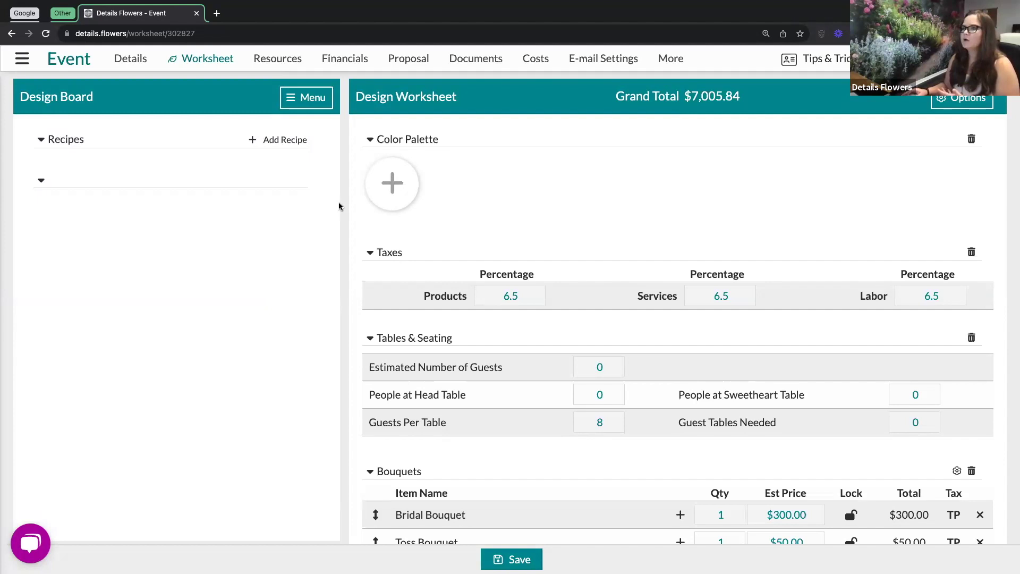
Show the event's Financials payments page with the $1,000.00 Retainer and two $3,002.92 payments.
left_click(359, 61)
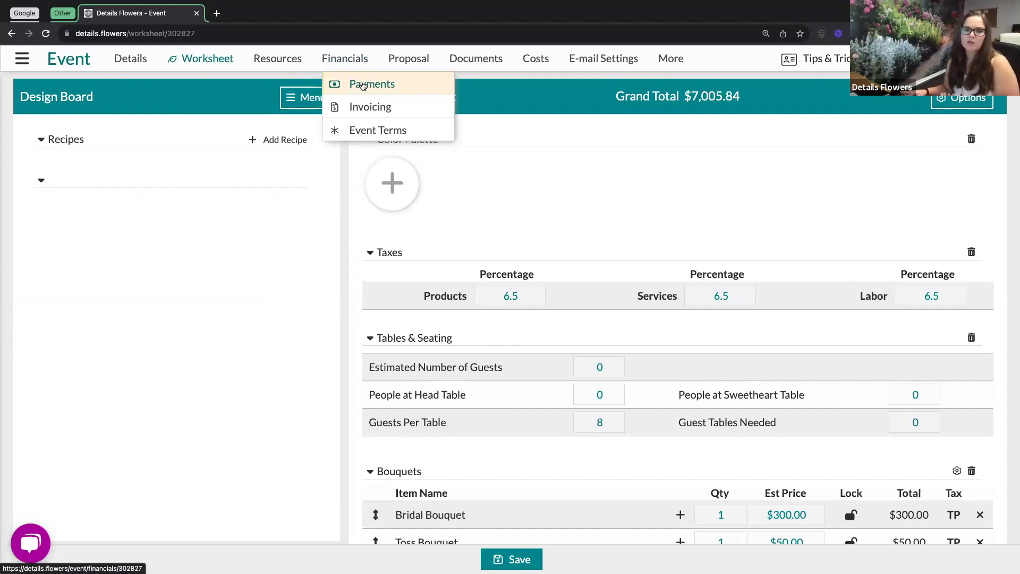
left_click(363, 85)
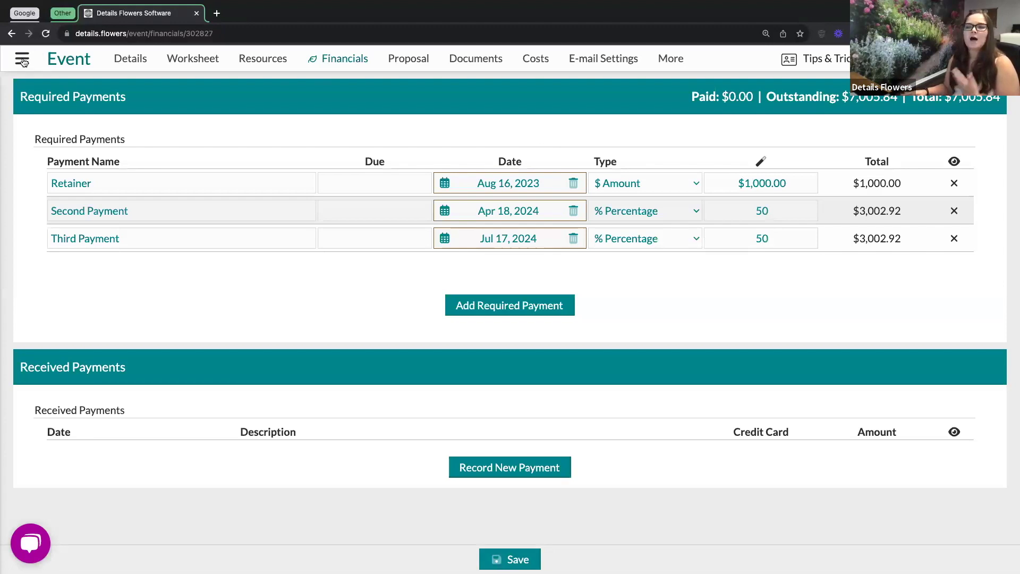
left_click(22, 60)
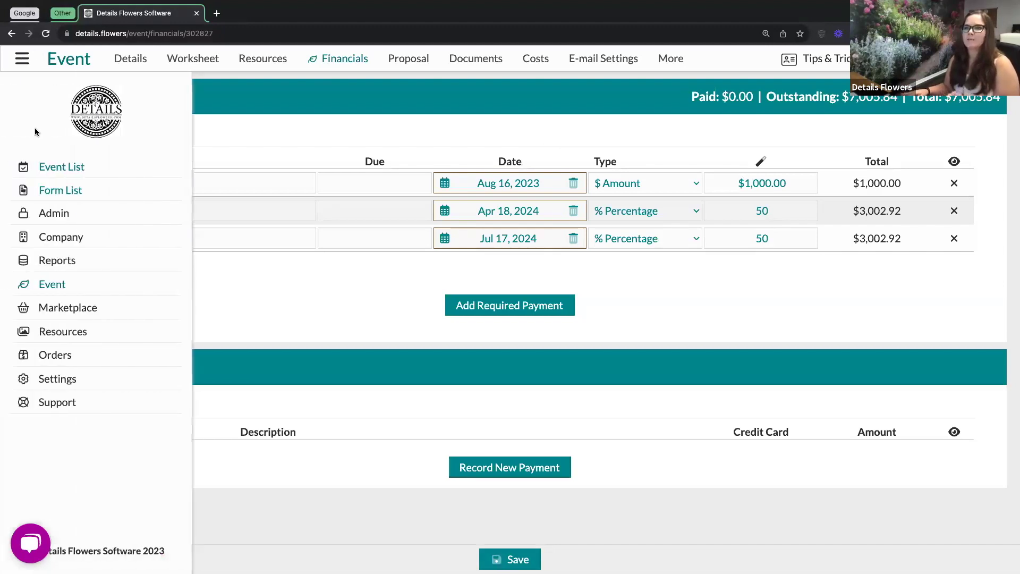
left_click(69, 242)
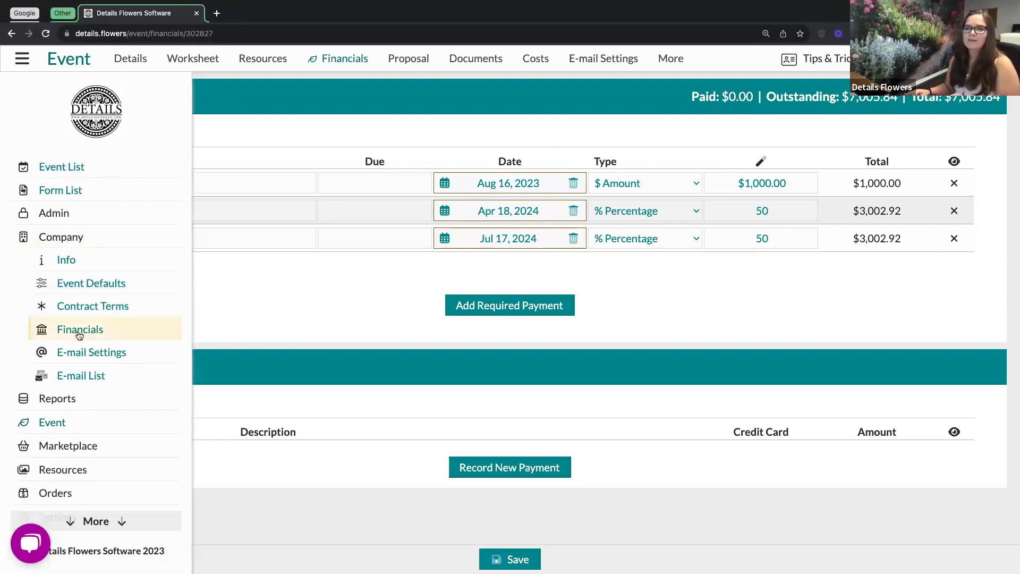
left_click(346, 293)
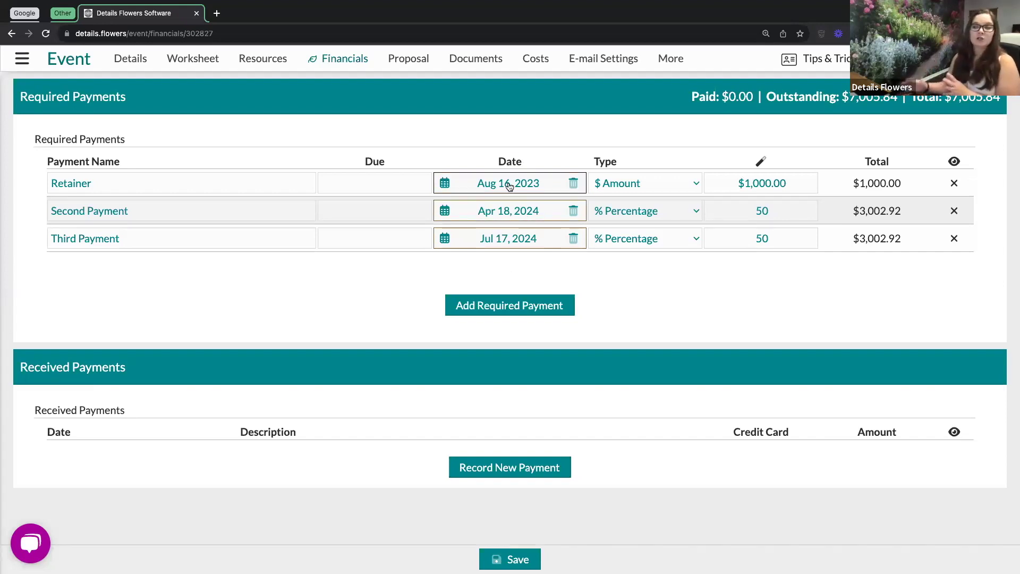
left_click(509, 185)
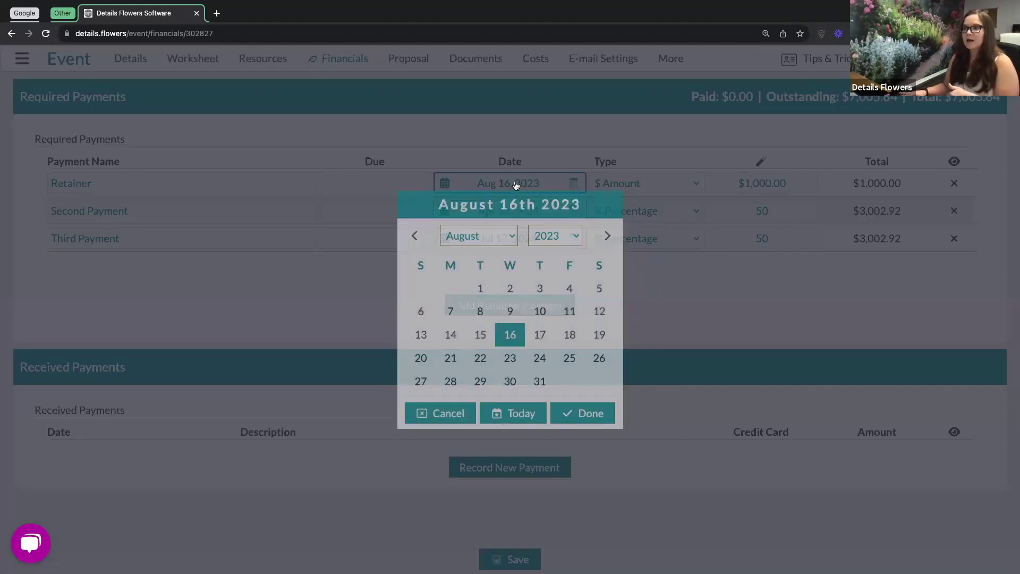
left_click(510, 336)
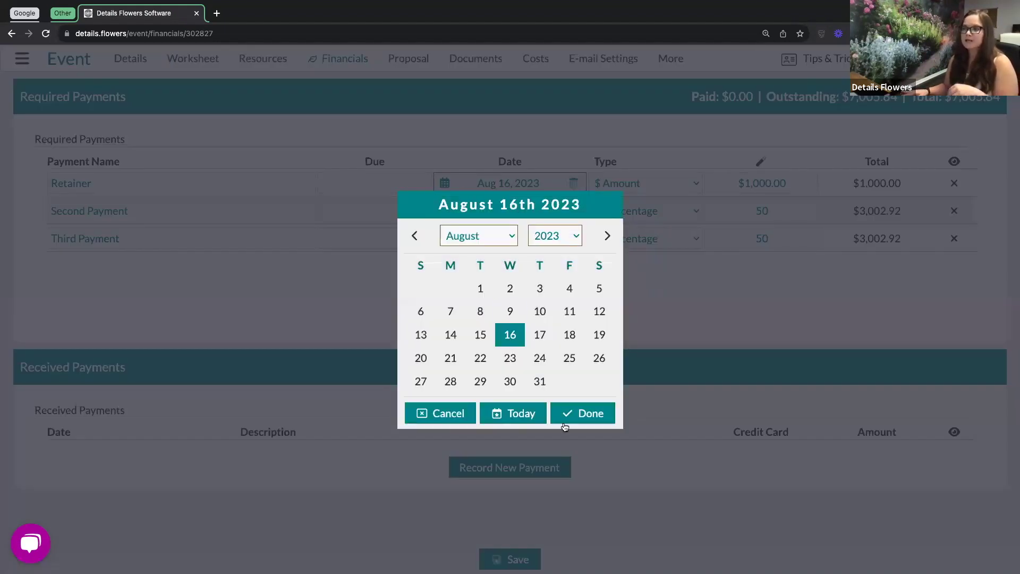
left_click(578, 414)
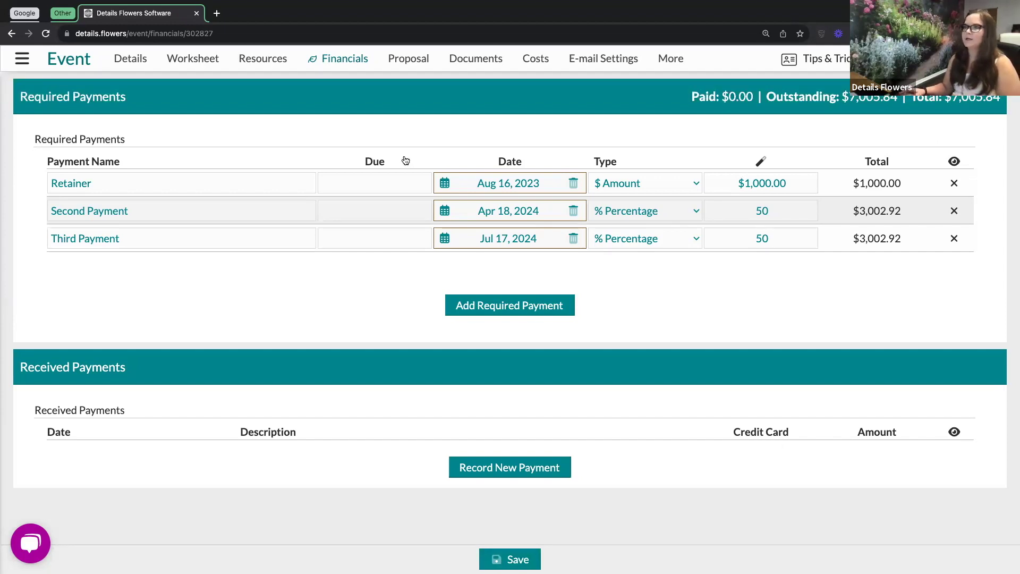
Show the Financials Invoicing page for invoice 5263 with its 1.25 Details App Fee and 5 Admin Fee.
left_click(350, 62)
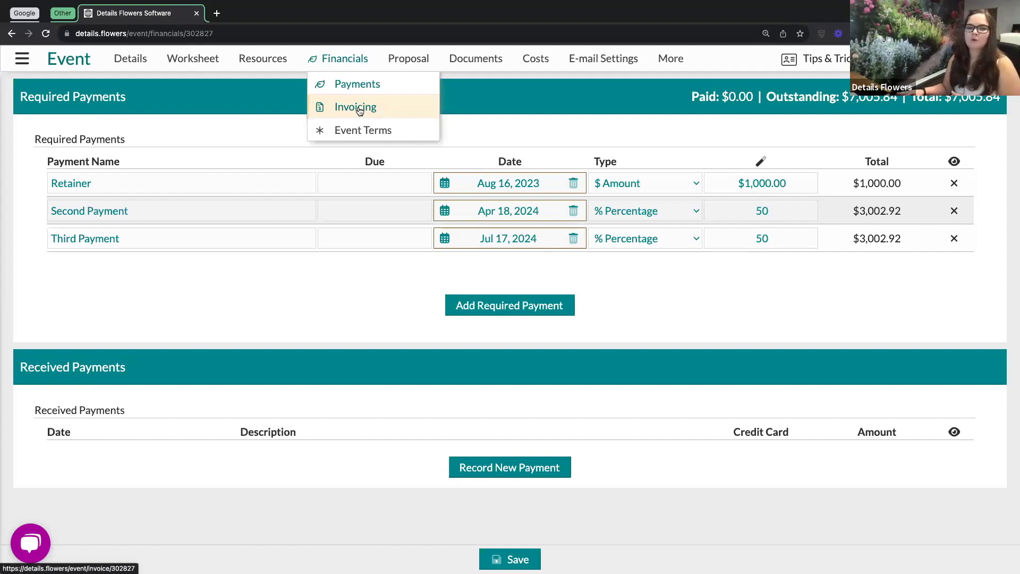
left_click(359, 110)
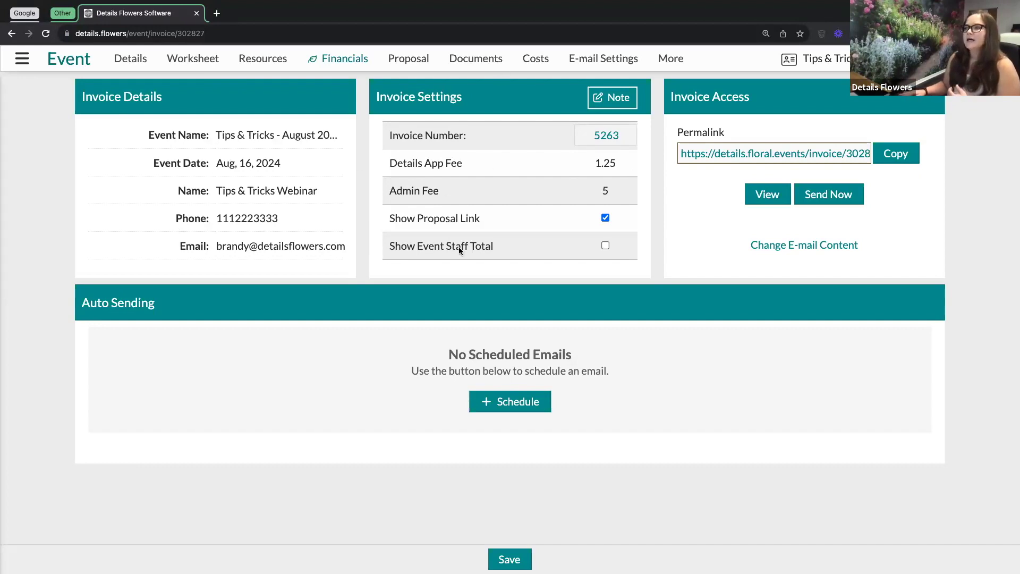
left_click(603, 136)
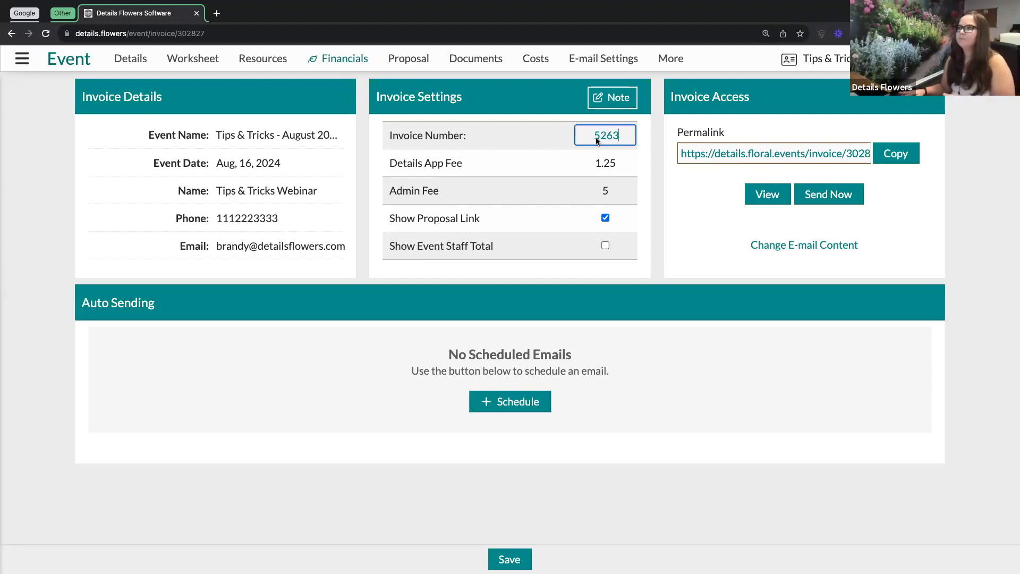
left_click(651, 151)
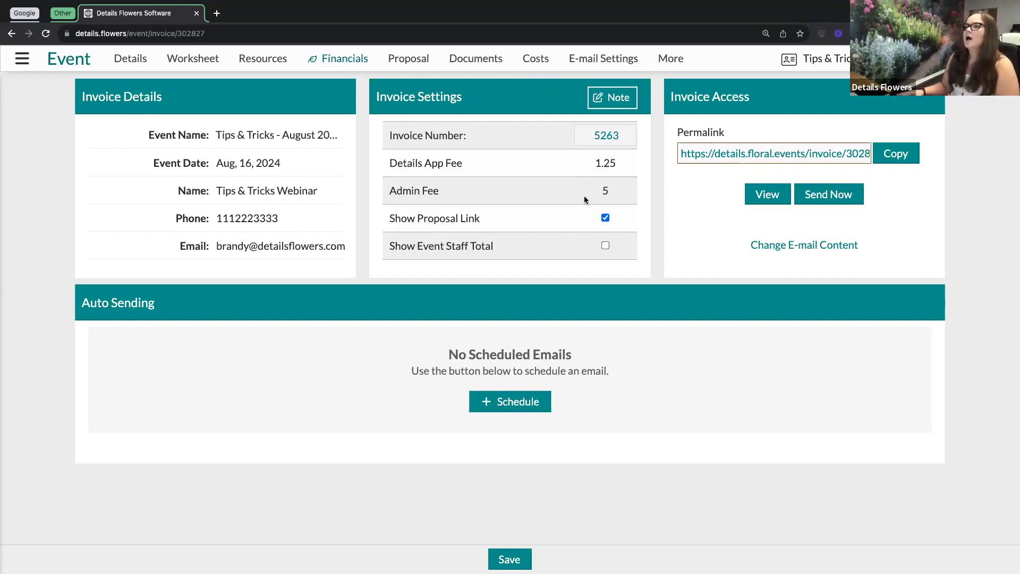
left_click_drag(444, 192, 391, 193)
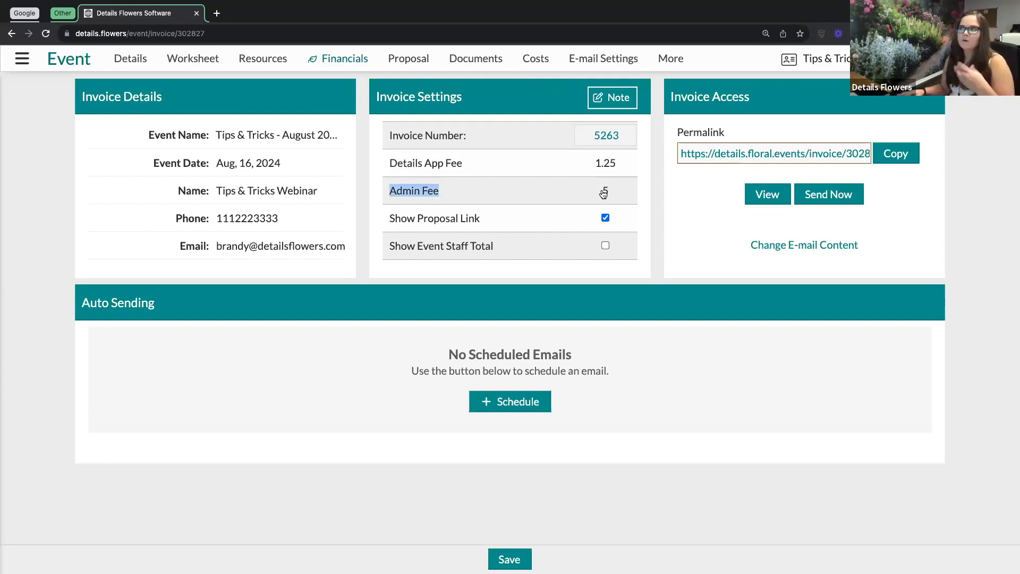
left_click_drag(604, 191, 616, 193)
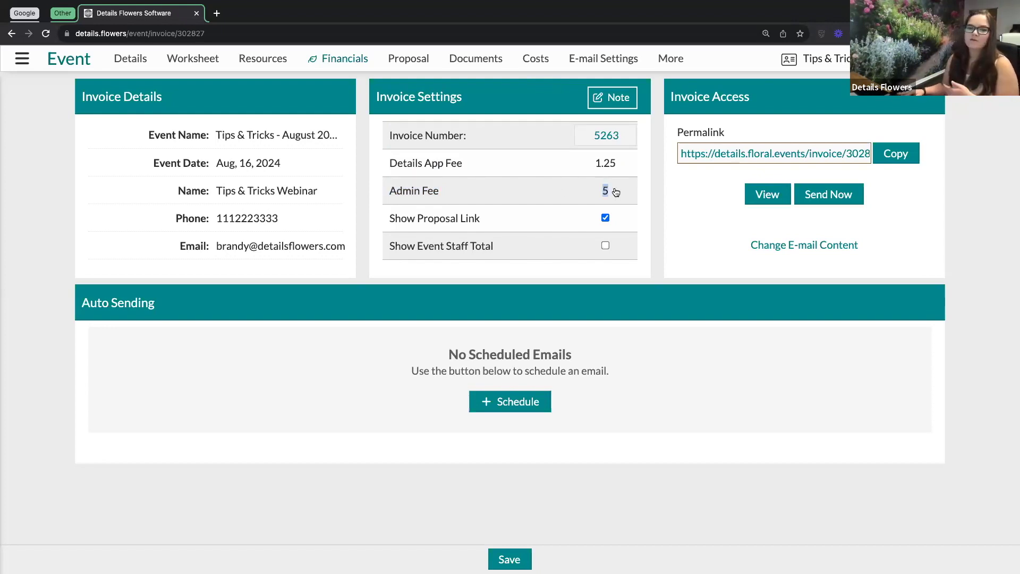
left_click(646, 189)
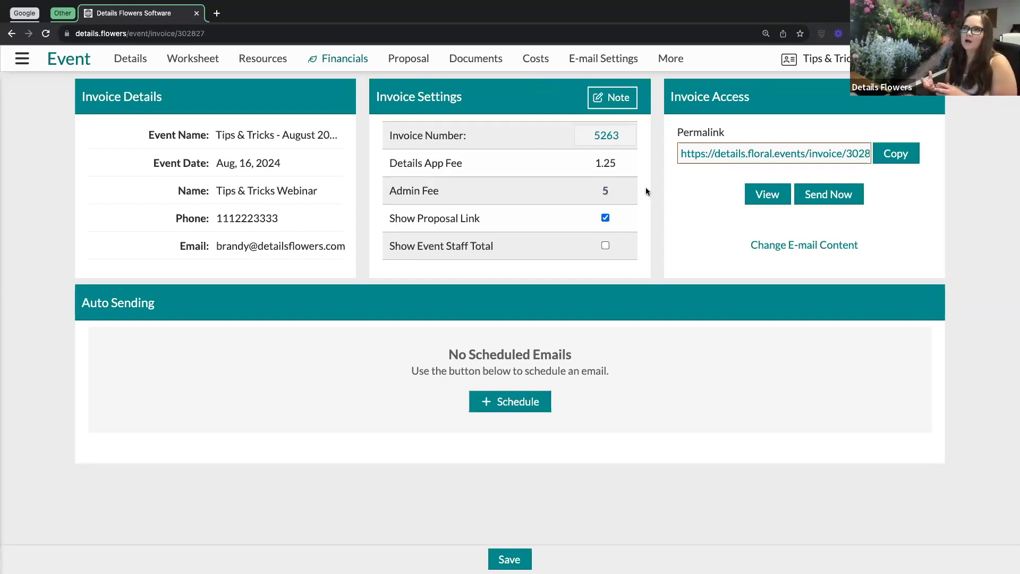
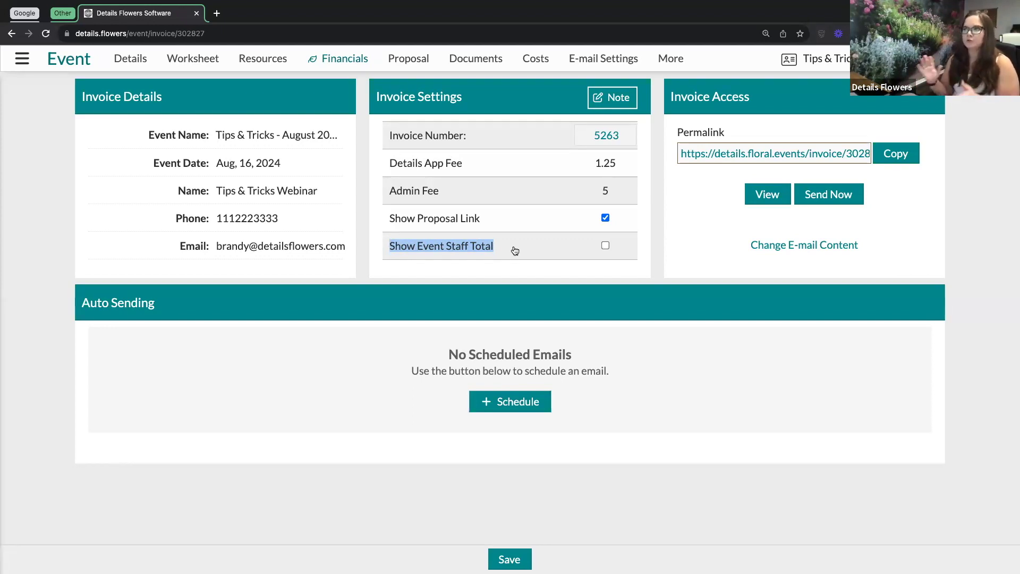
Switch Invoice Settings to the Note view to show the thank-you message for the wedding client.
left_click(550, 271)
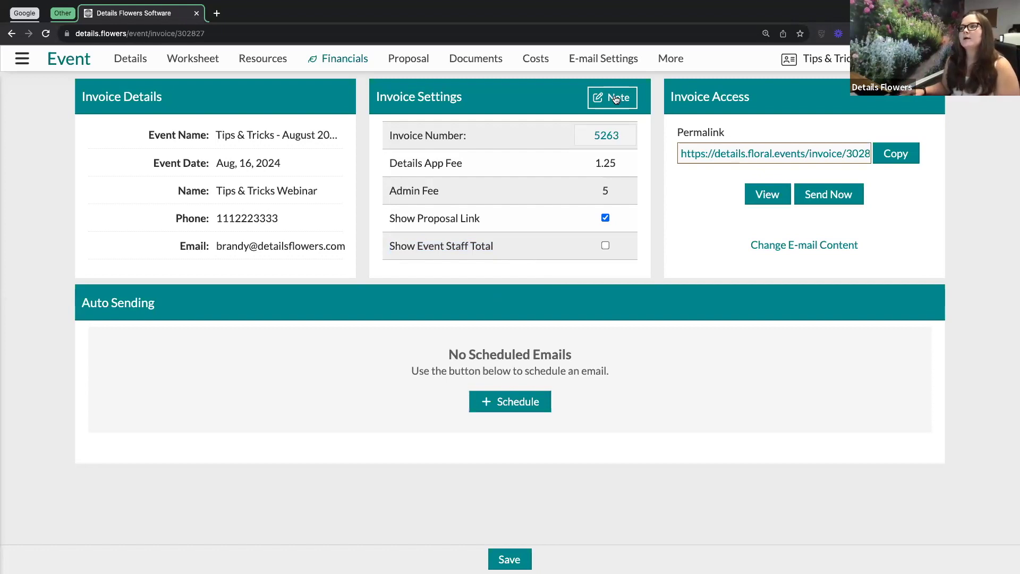
left_click(615, 99)
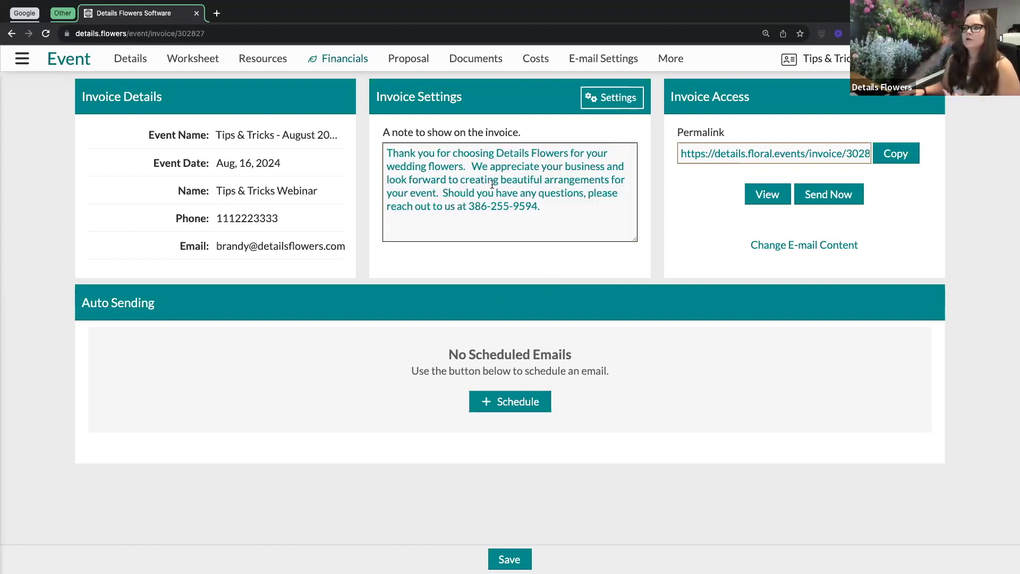
left_click(558, 208)
left_click(395, 154, "shift")
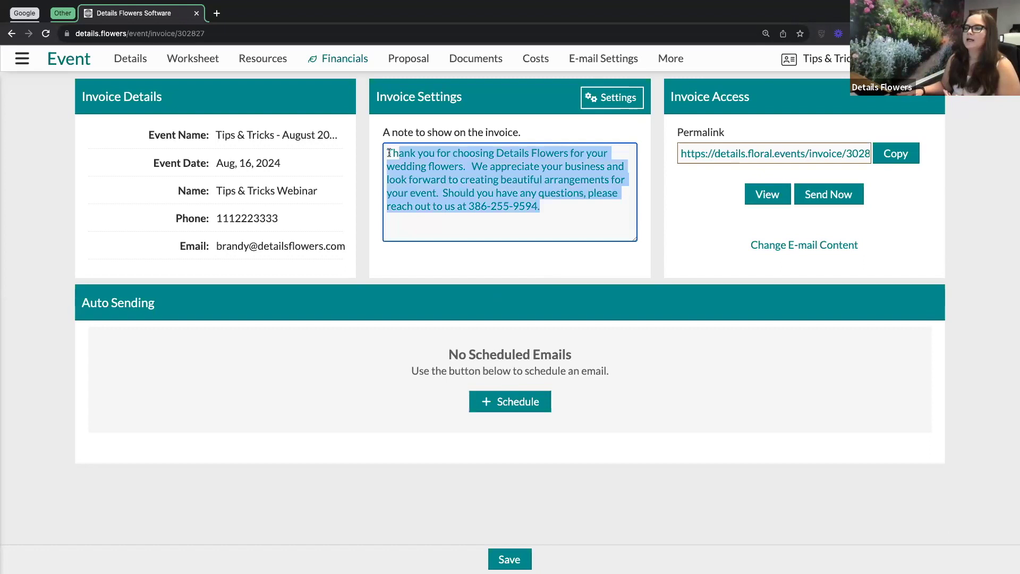
left_click(638, 194)
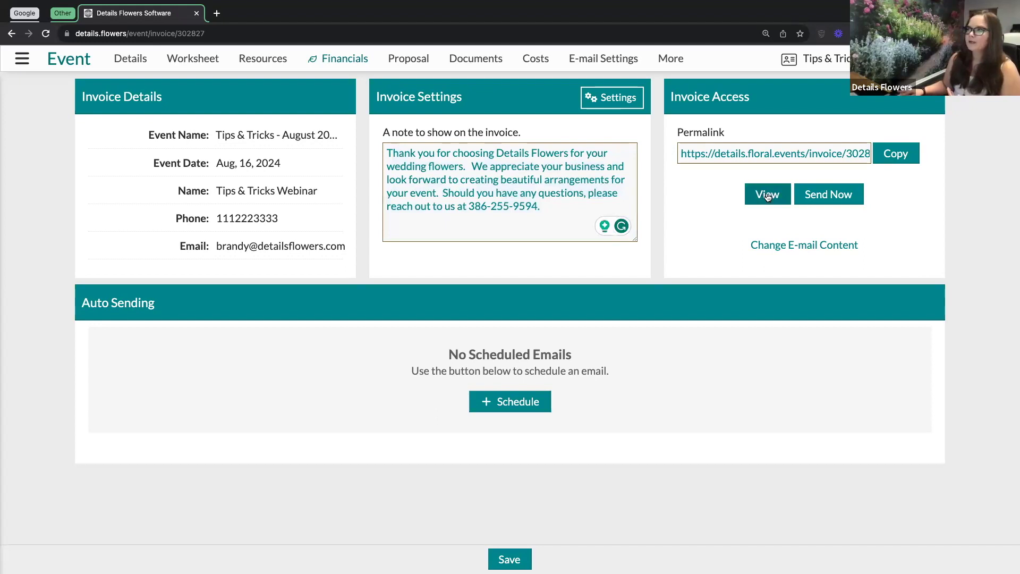
left_click(765, 195)
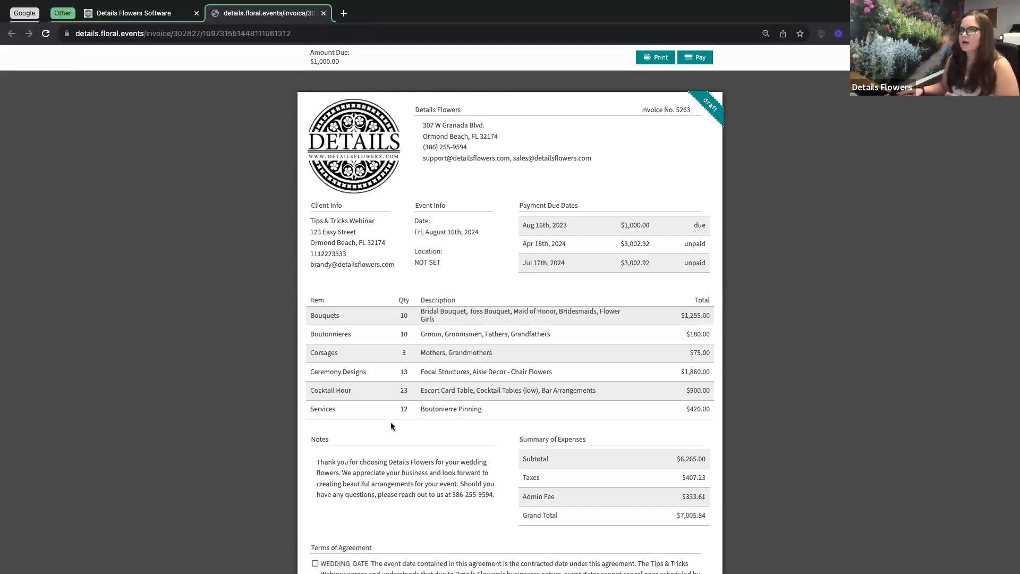
left_click_drag(493, 493, 310, 462)
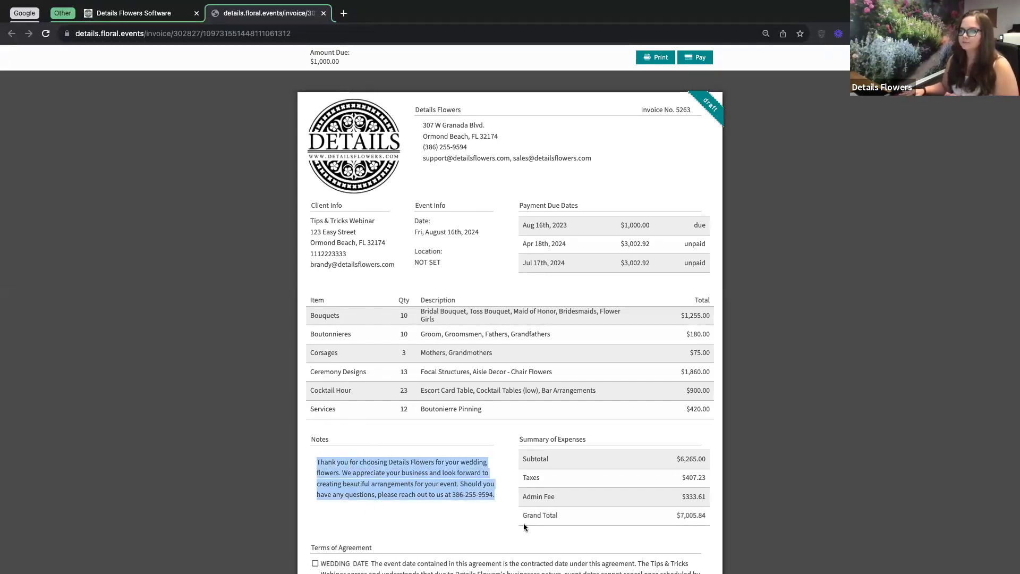
left_click(505, 520)
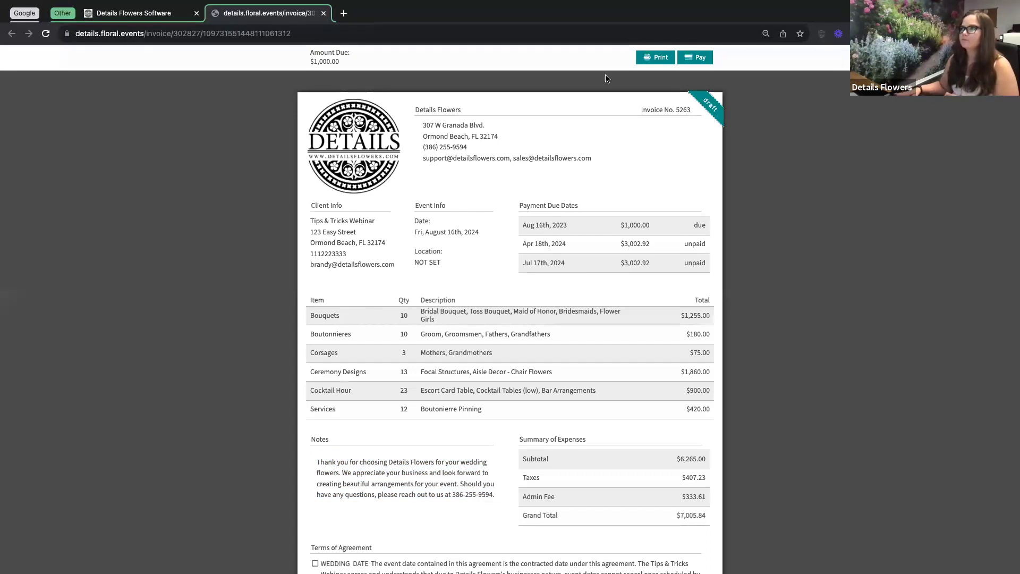
left_click(324, 14)
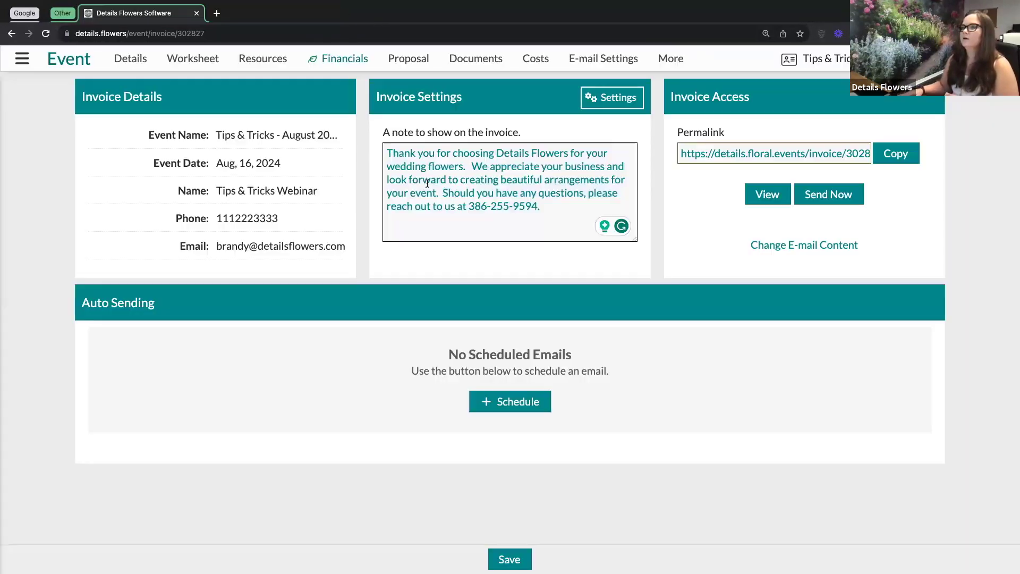
Return to the invoice settings list and copy the invoice's Permalink URL.
left_click(613, 97)
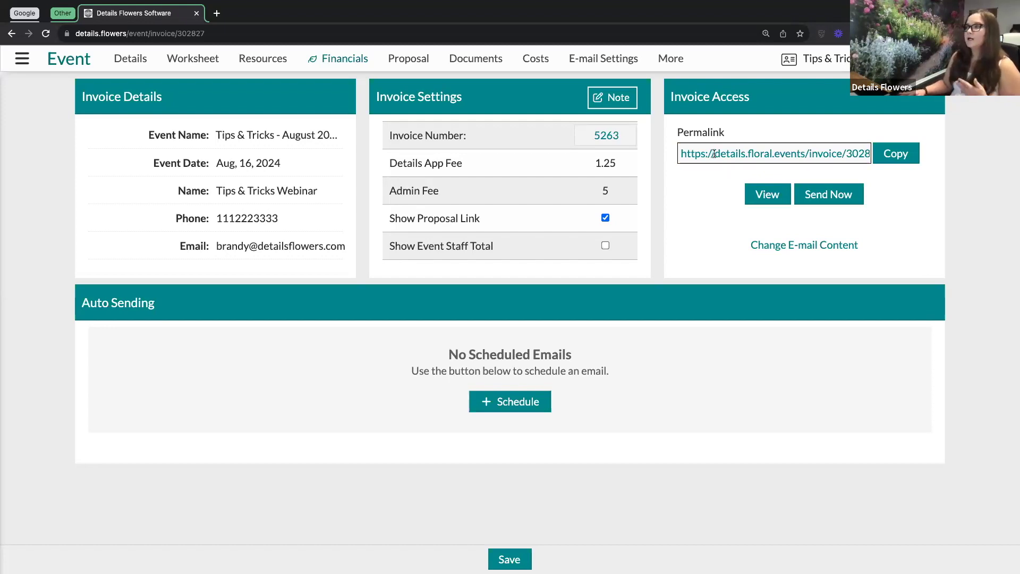
left_click(744, 155)
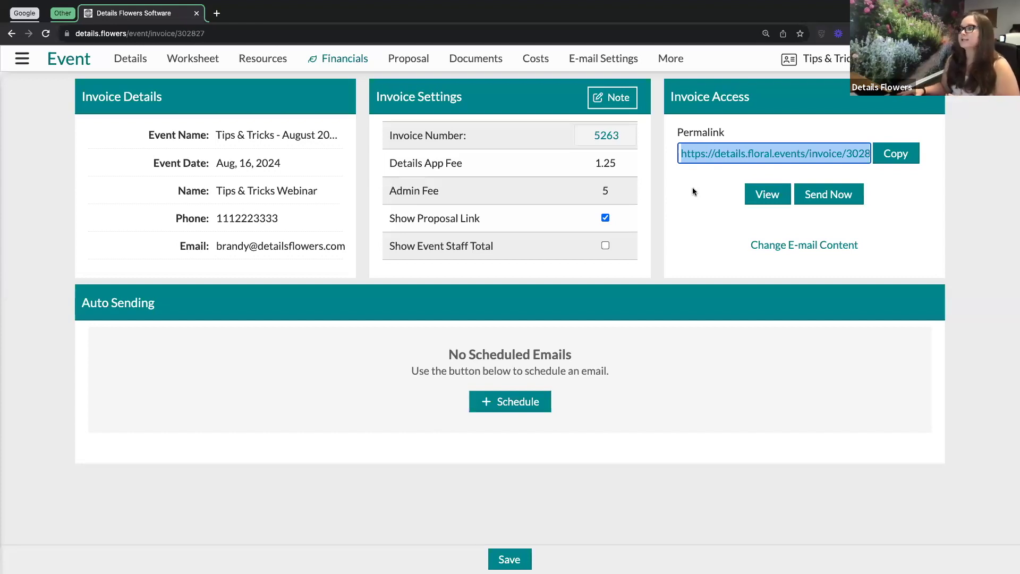
left_click(712, 187)
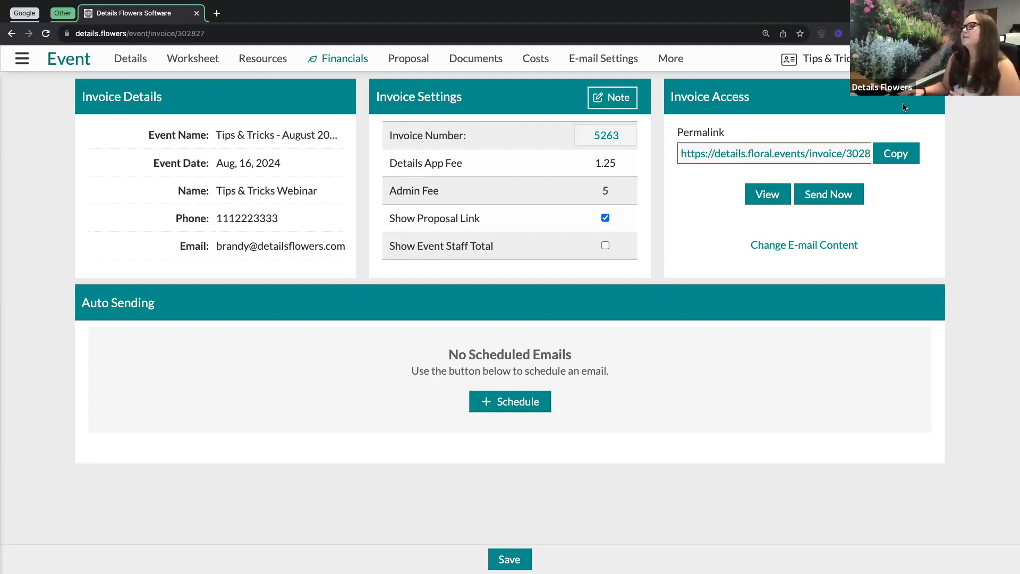
left_click(894, 155)
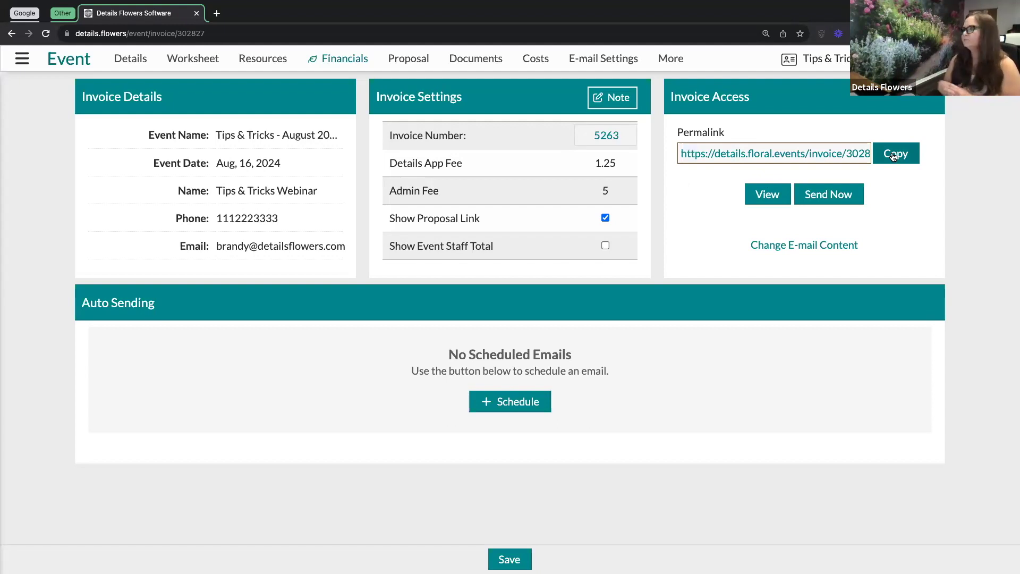
left_click(893, 154)
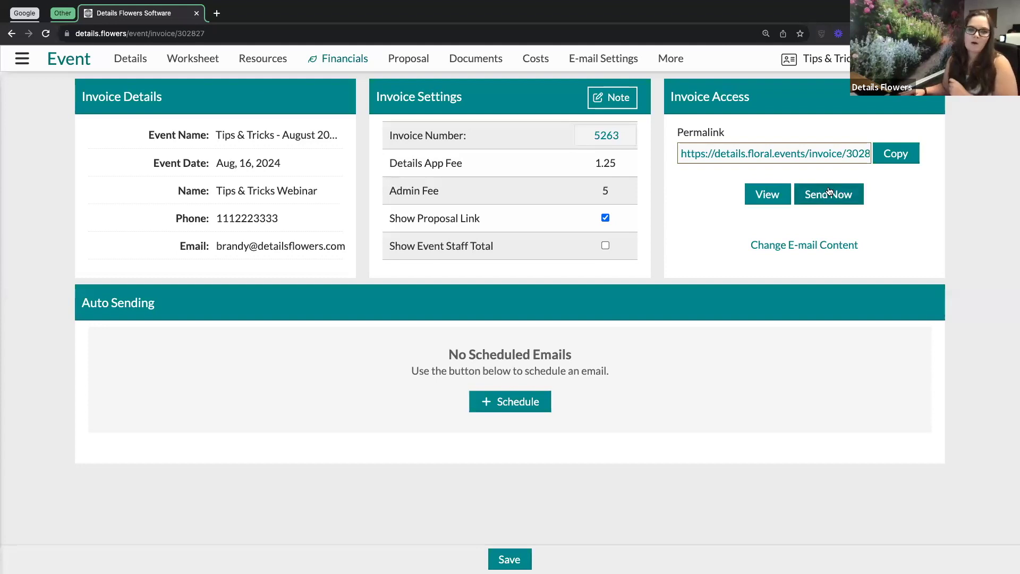
left_click_drag(345, 244, 212, 247)
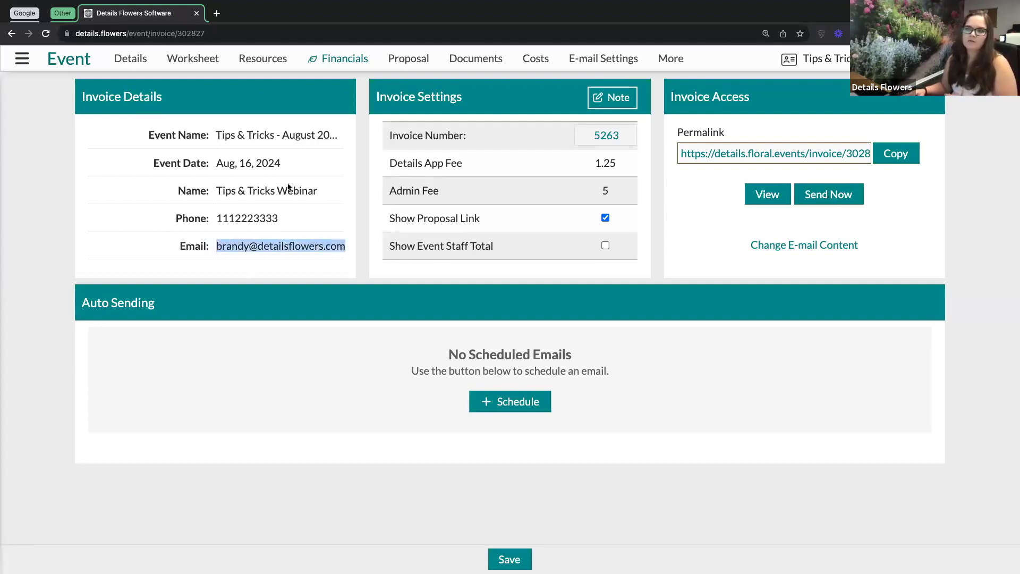
left_click(662, 265)
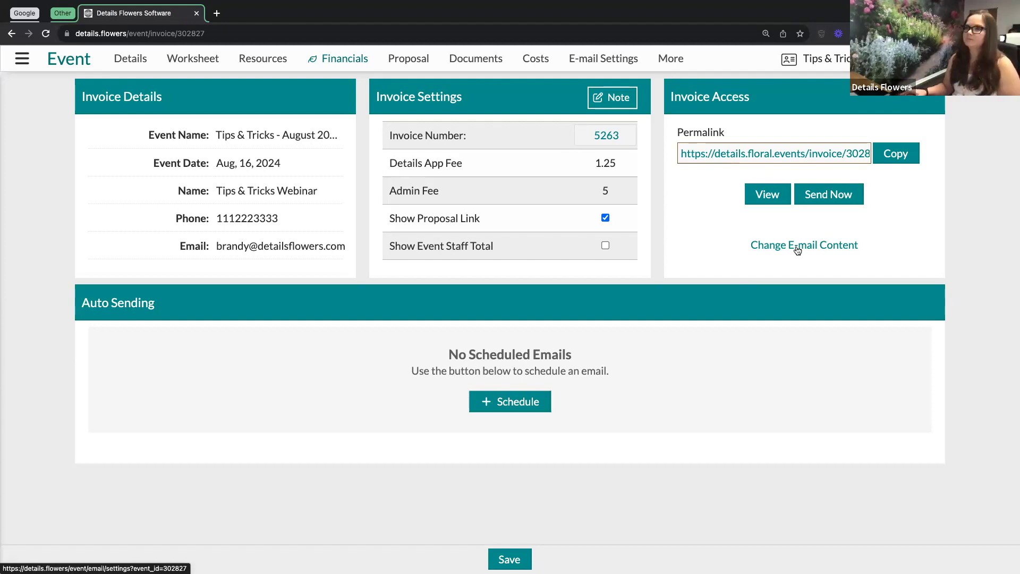
Open General - Email Settings via Change E-mail Content and check the City field.
left_click(795, 245)
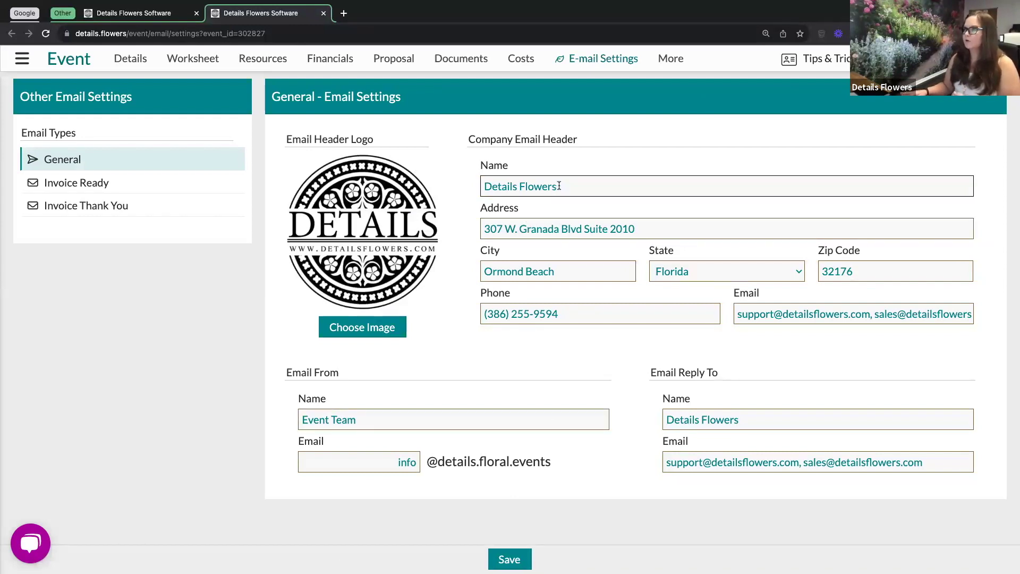
left_click(587, 270)
left_click(675, 318)
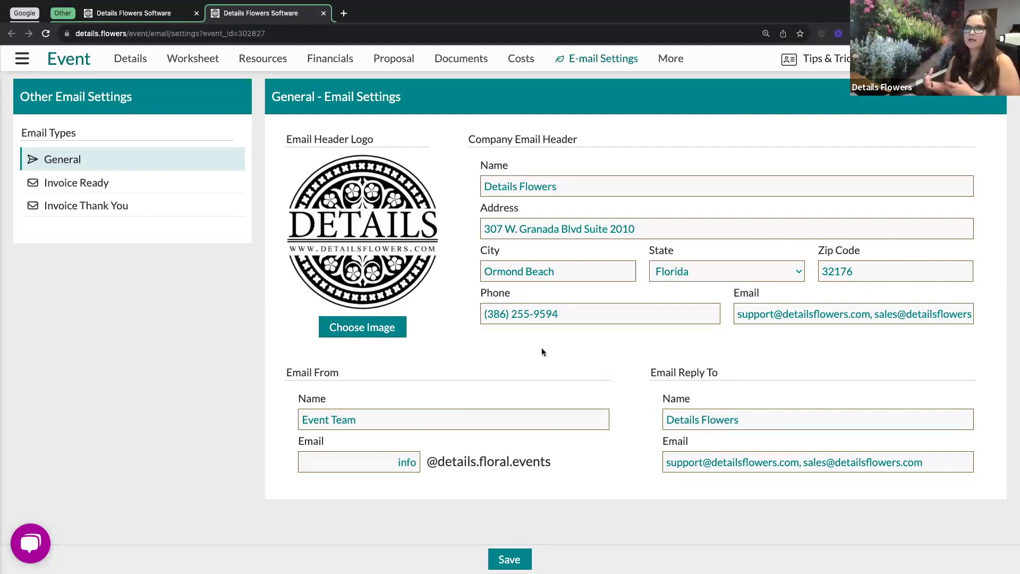
left_click(22, 59)
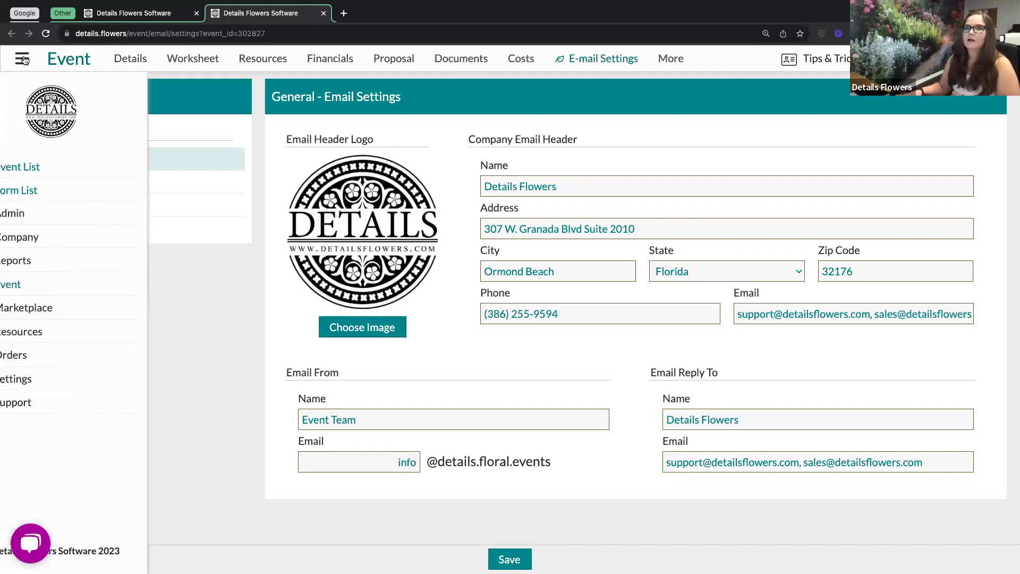
left_click(66, 240)
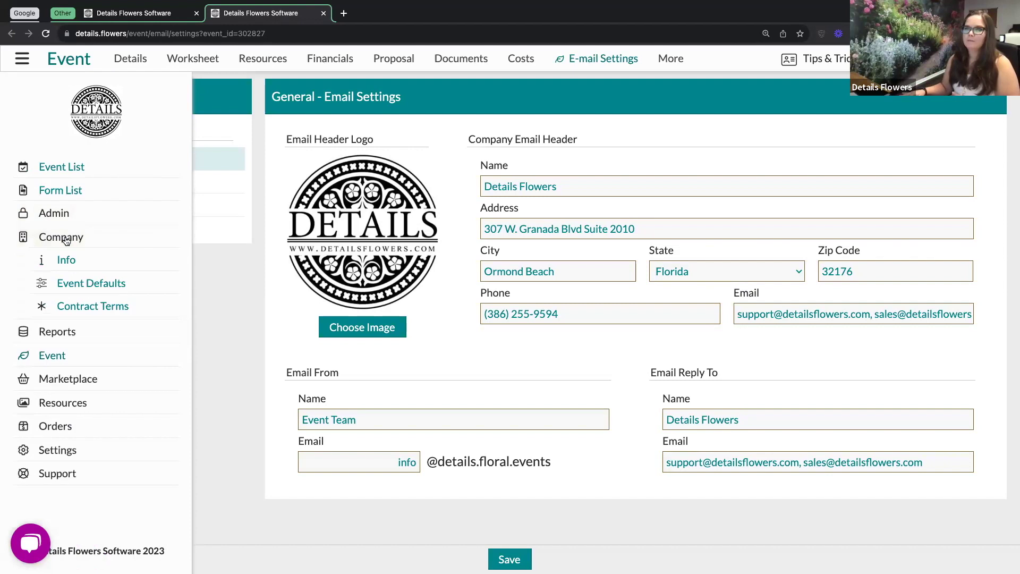
left_click(230, 290)
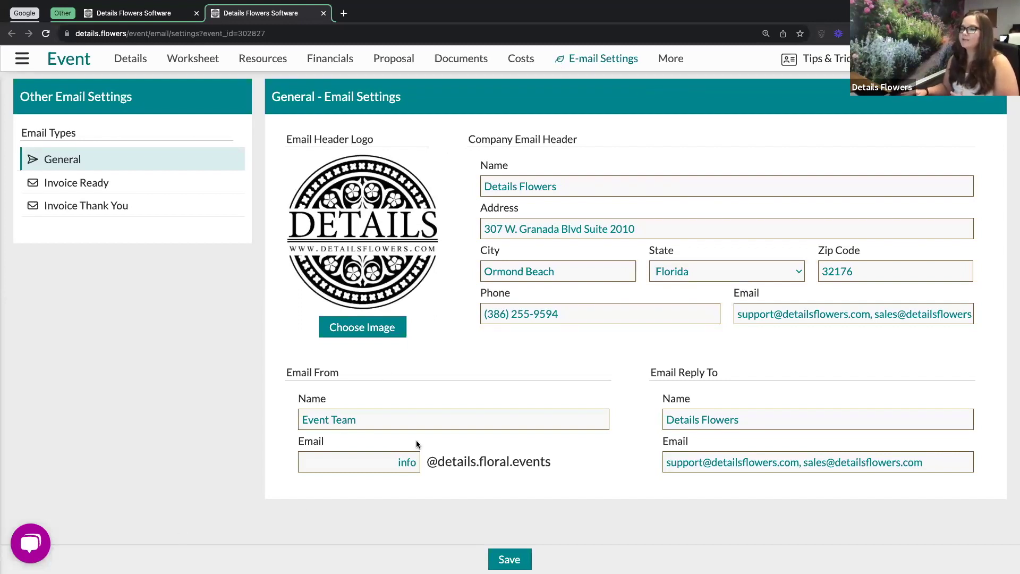
left_click_drag(362, 419, 276, 419)
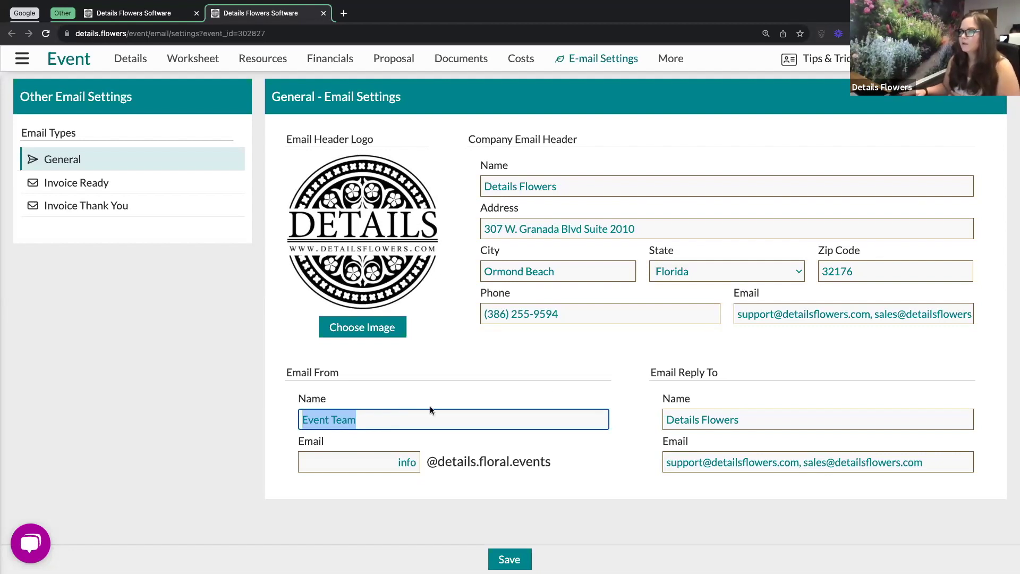
left_click(539, 375)
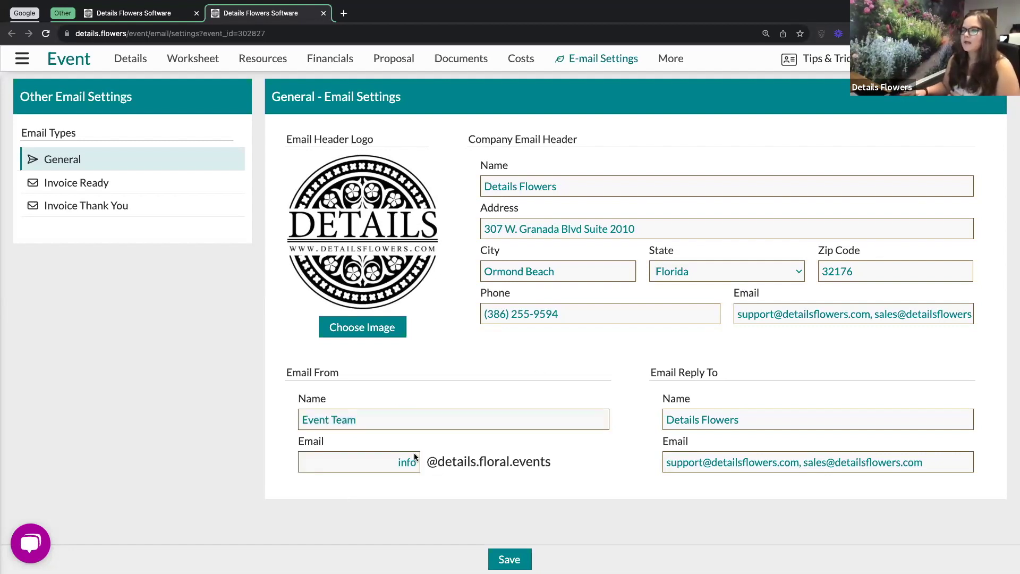
left_click_drag(429, 461, 546, 462)
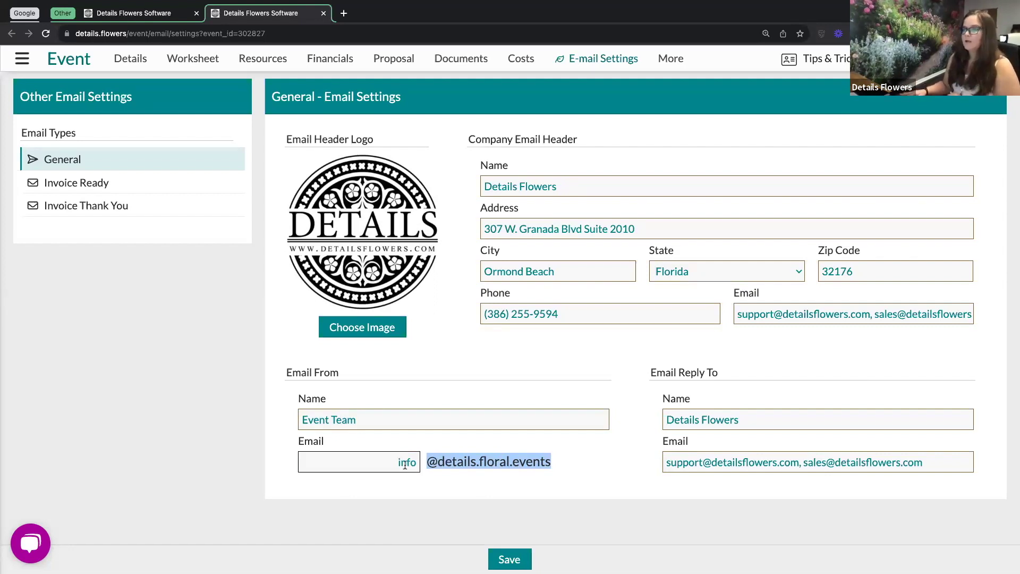
left_click(417, 462)
left_click_drag(417, 461, 395, 461)
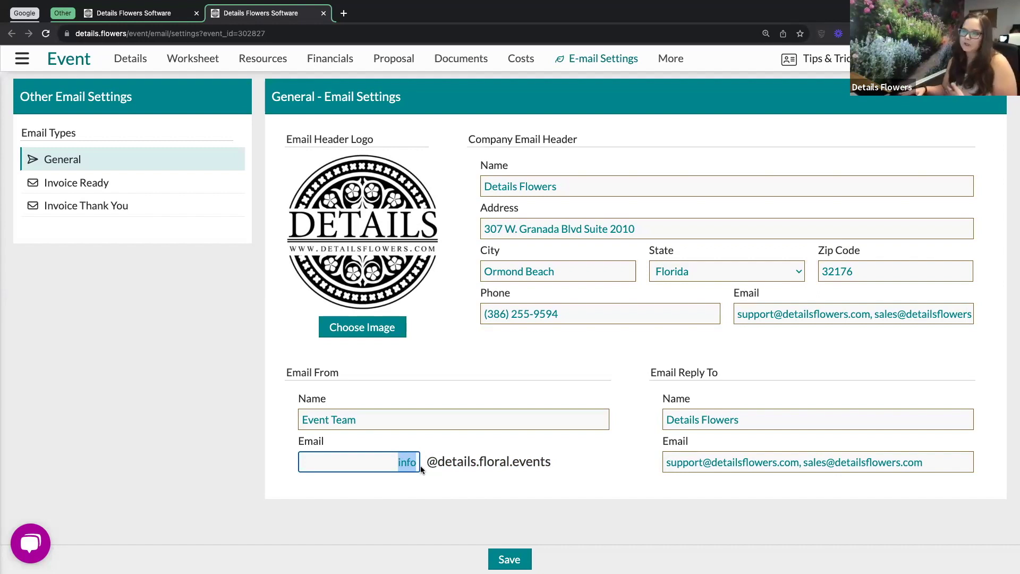
key("Tab")
left_click(703, 387)
left_click(748, 419)
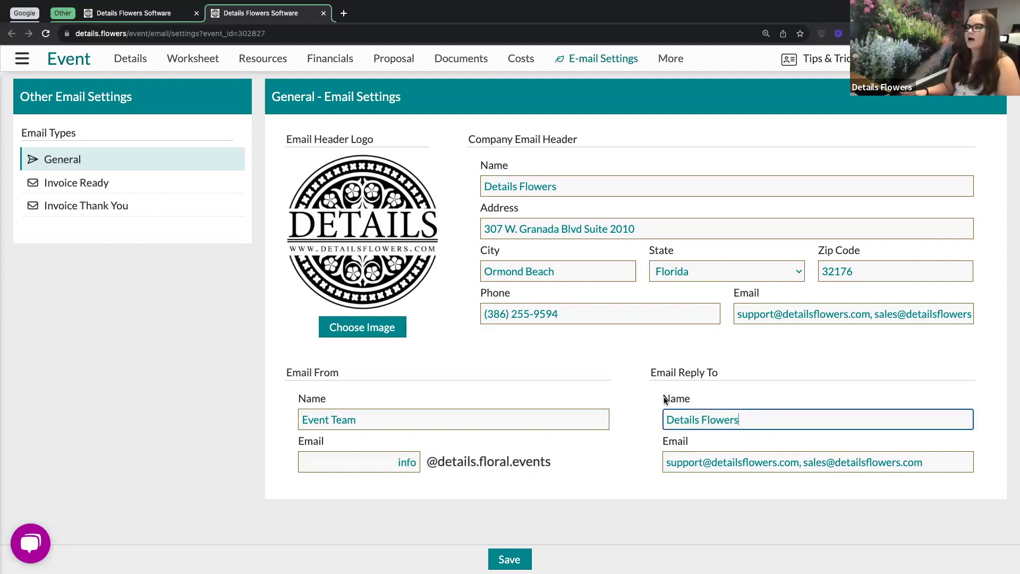
double_click(691, 401)
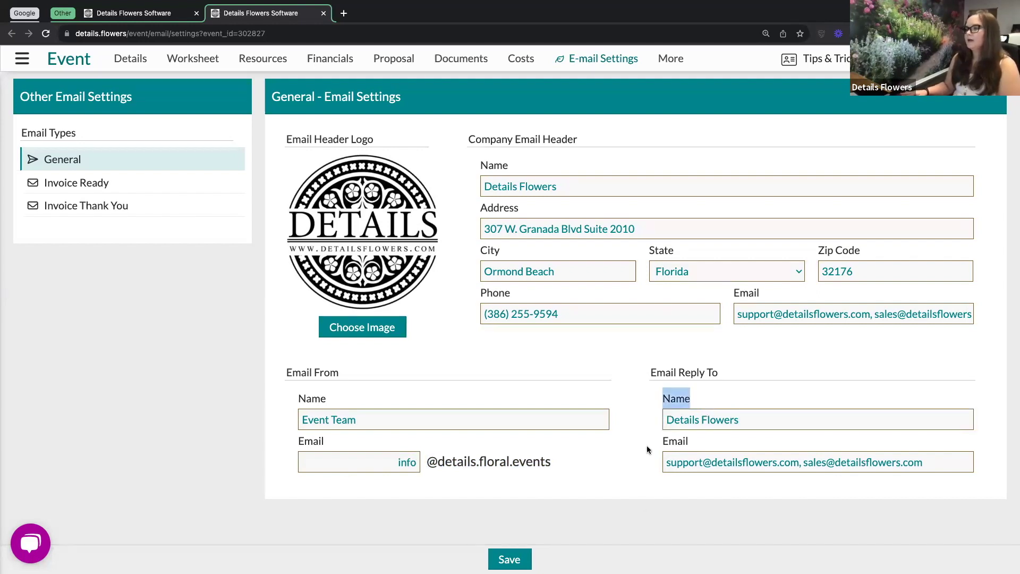
left_click(680, 442)
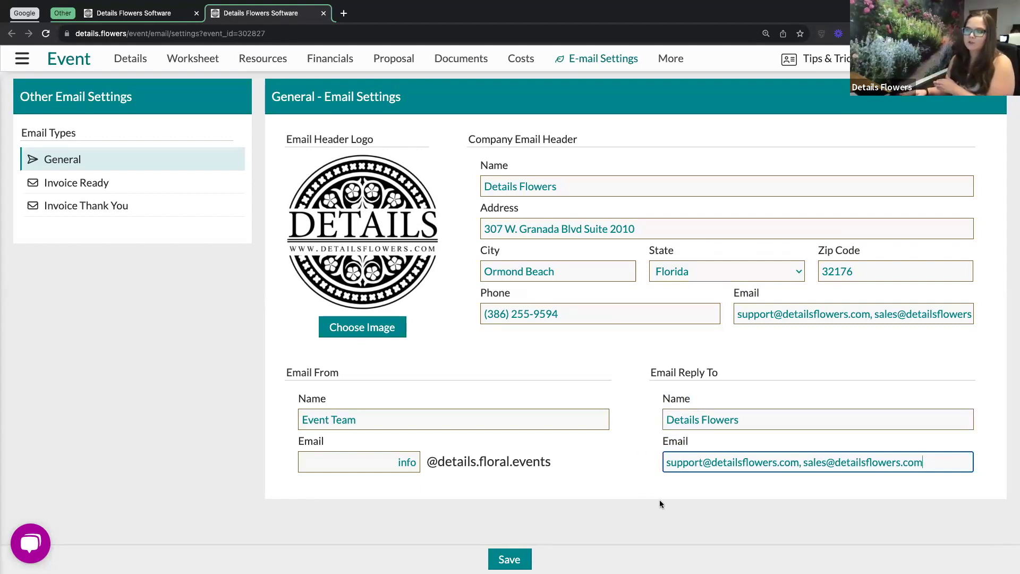
left_click(173, 302)
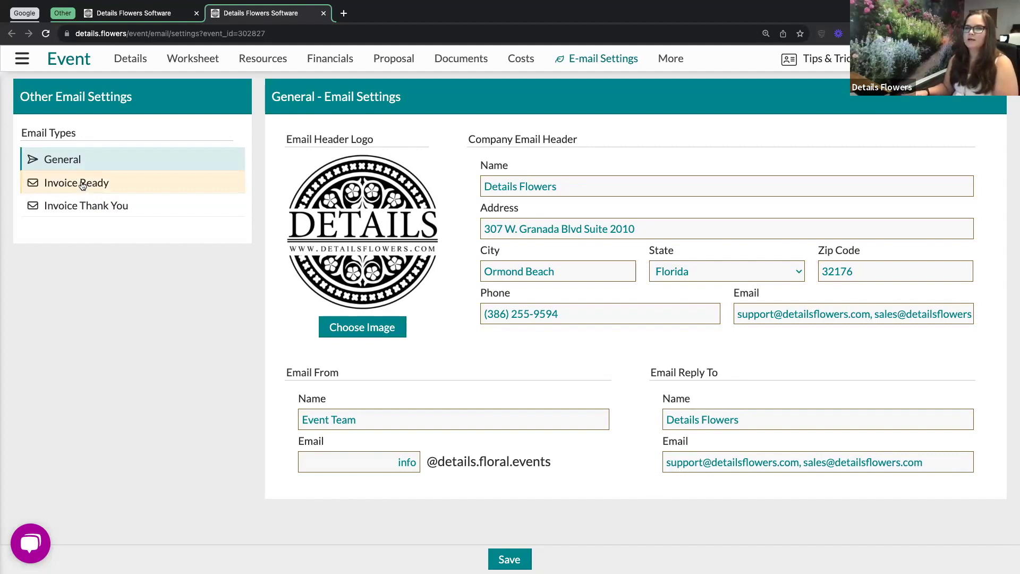
Open Invoice Ready settings and review the 'Your Event Invoice Is Ready' message content.
left_click(83, 184)
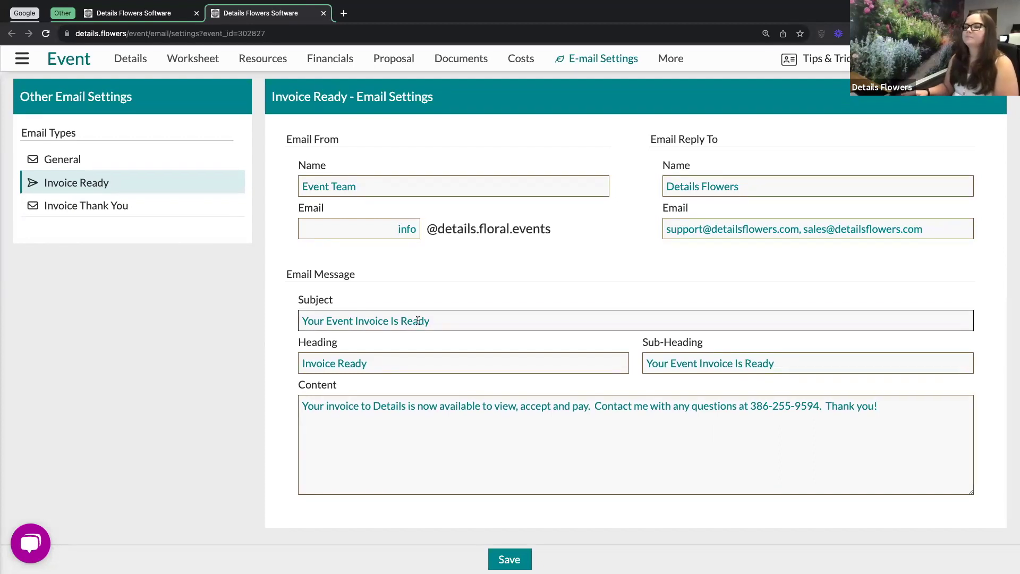
left_click(392, 461)
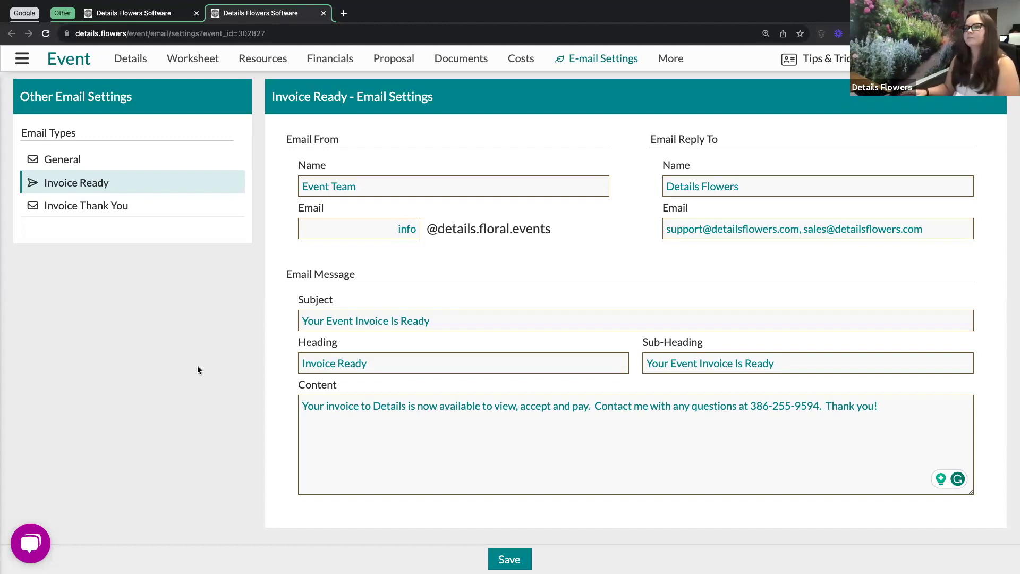
Open Invoice Thank You settings and review its subject 'Thank You For Your Payment', headings and message.
left_click(86, 209)
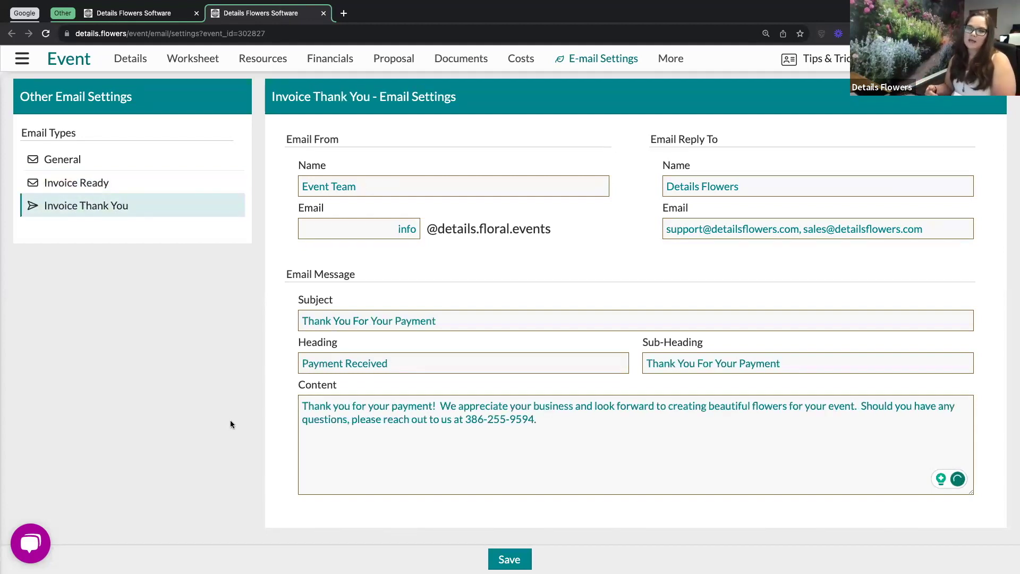
left_click(680, 442)
left_click(503, 354)
left_click(465, 316)
left_click(406, 359)
left_click(796, 359)
left_click(481, 468)
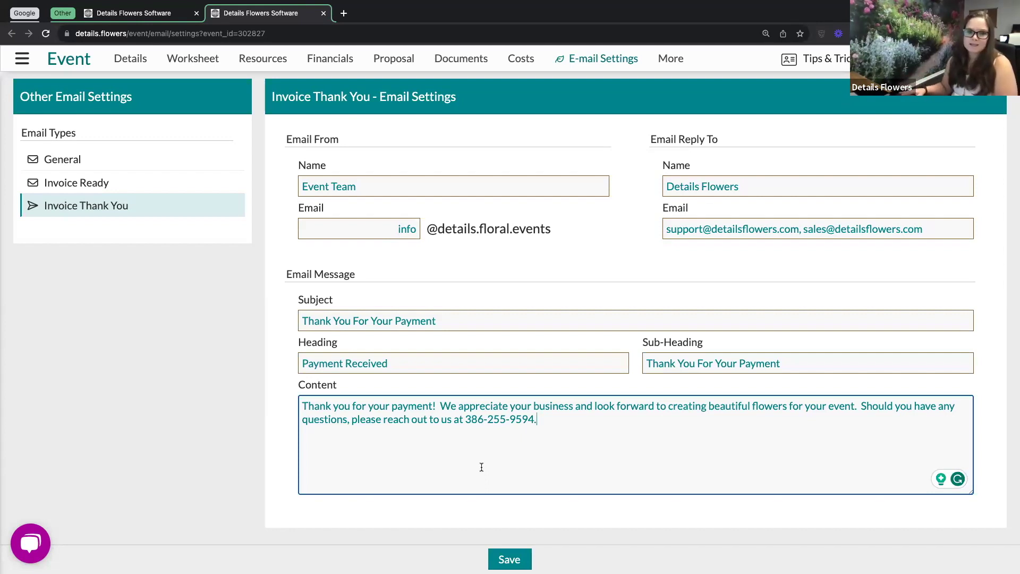
key("shift+Tab")
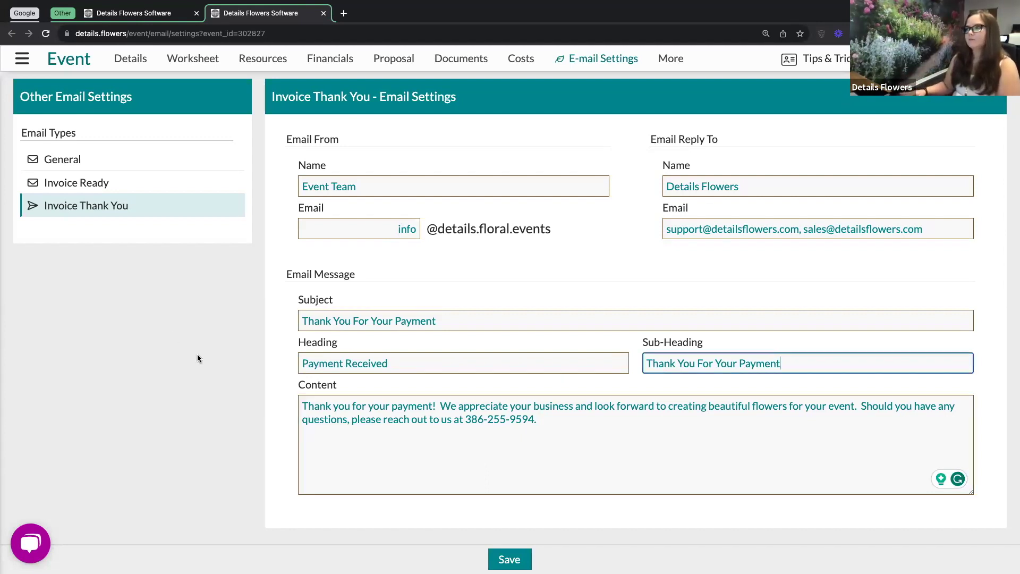
Go to the event's invoice 5263 page through Financials > Invoicing.
left_click(331, 61)
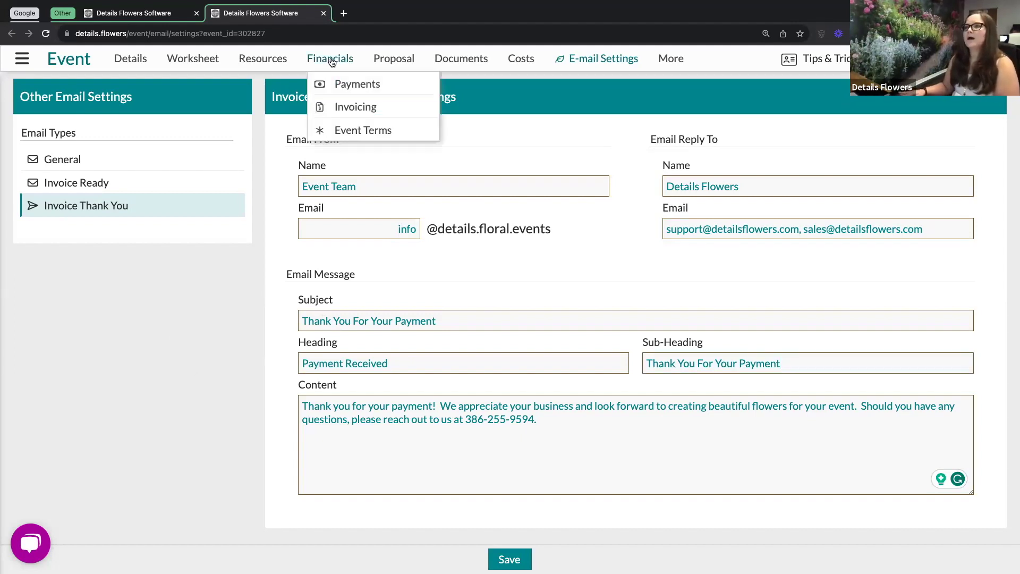
left_click(356, 107)
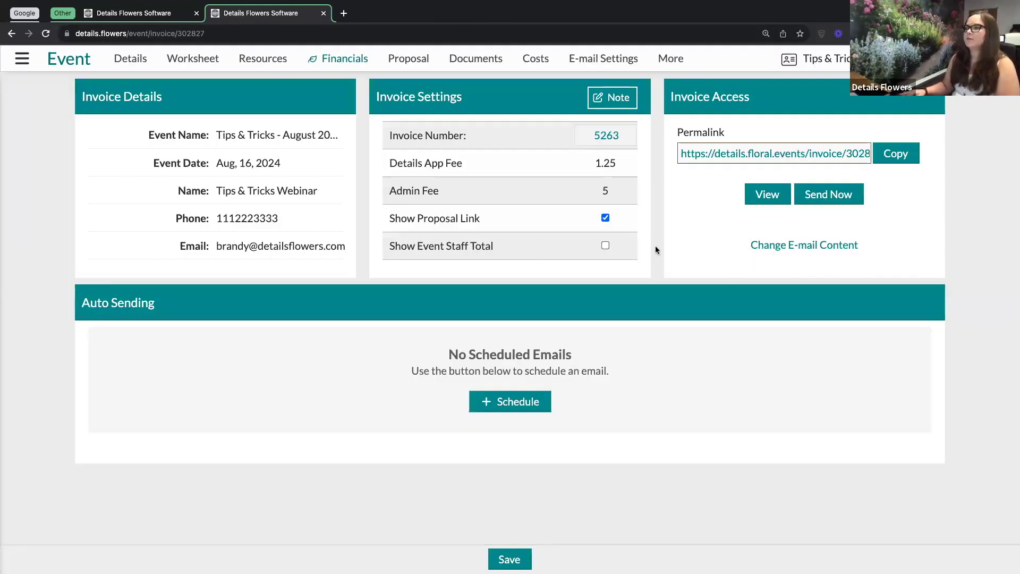
Schedule an invoice e-mail 3 Days Before the Second Payment, sending Apr 15, 2024.
left_click(515, 405)
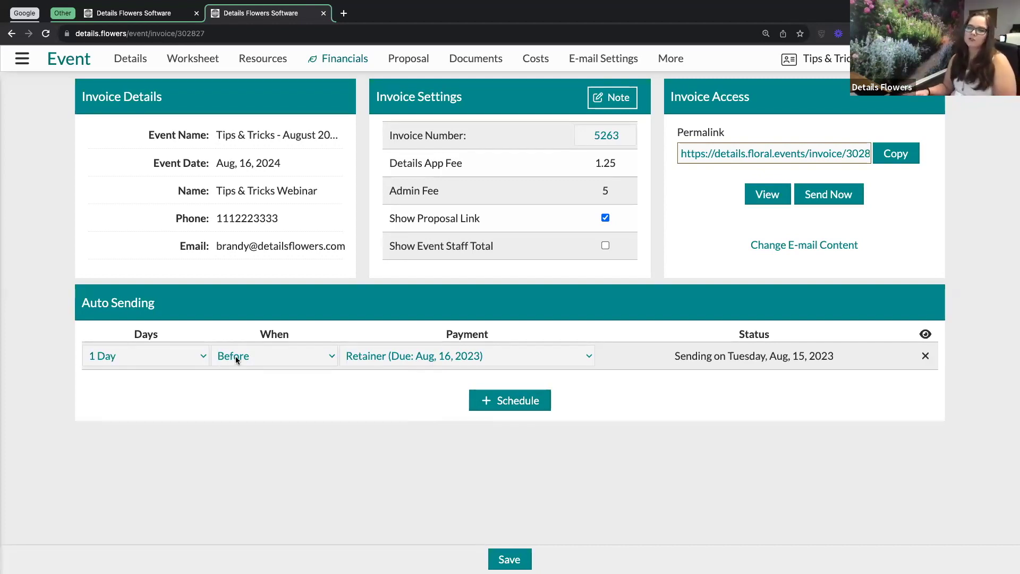
left_click(504, 355)
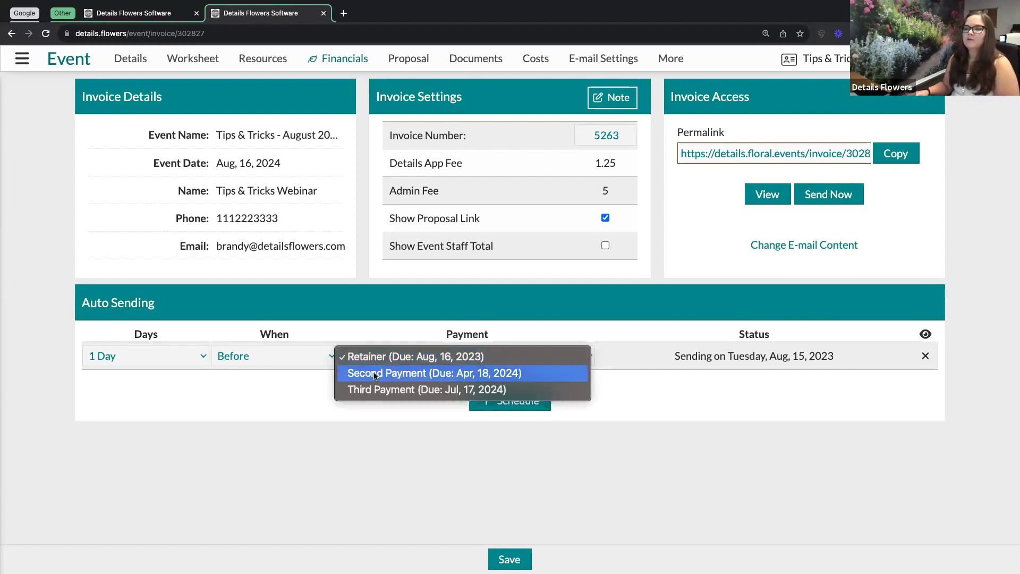
left_click(413, 374)
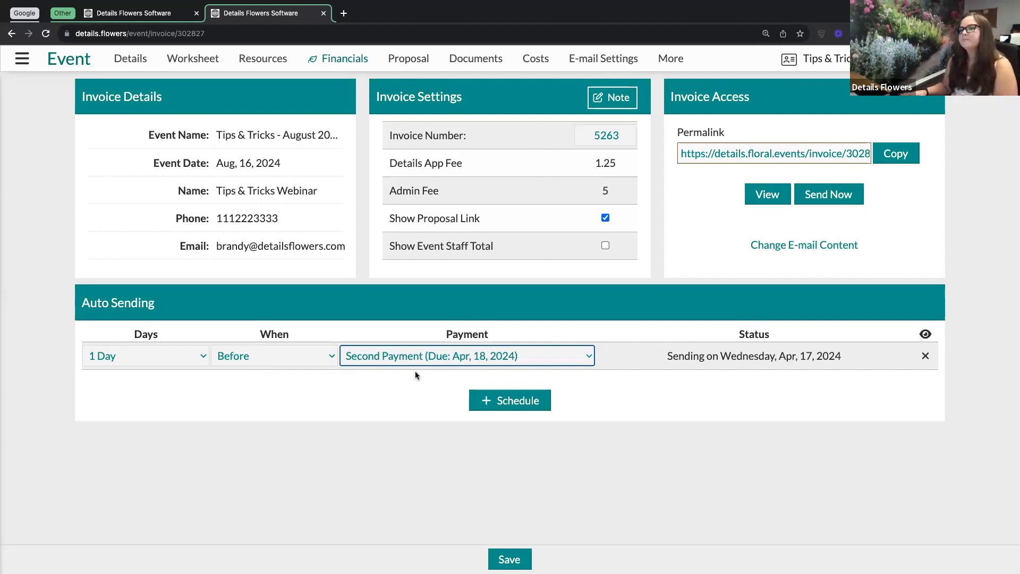
left_click(202, 356)
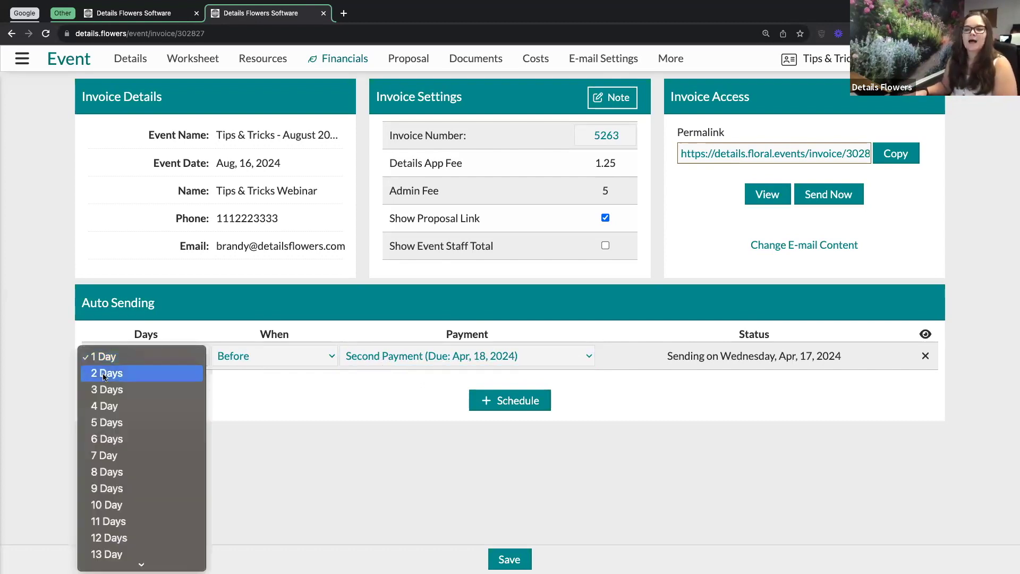
left_click(101, 390)
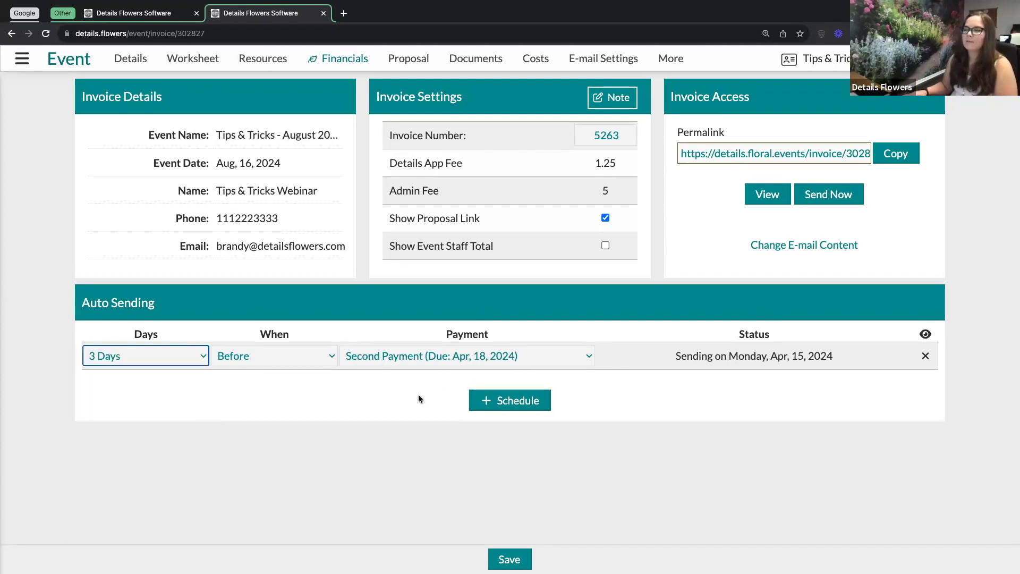
left_click(436, 401)
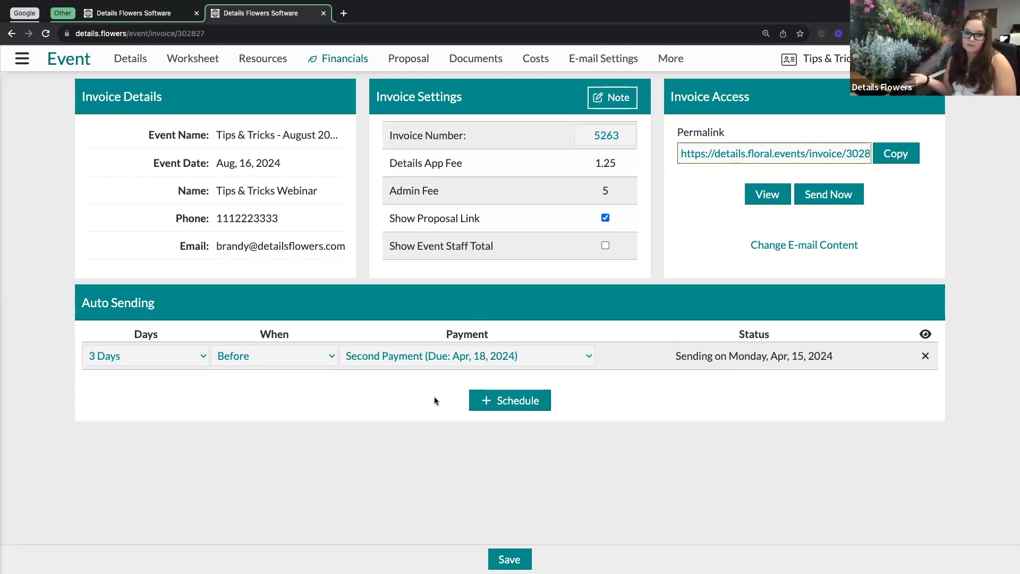
Add a Second Payment reminder sending 1 Day Before its due date (Apr 17).
left_click(515, 402)
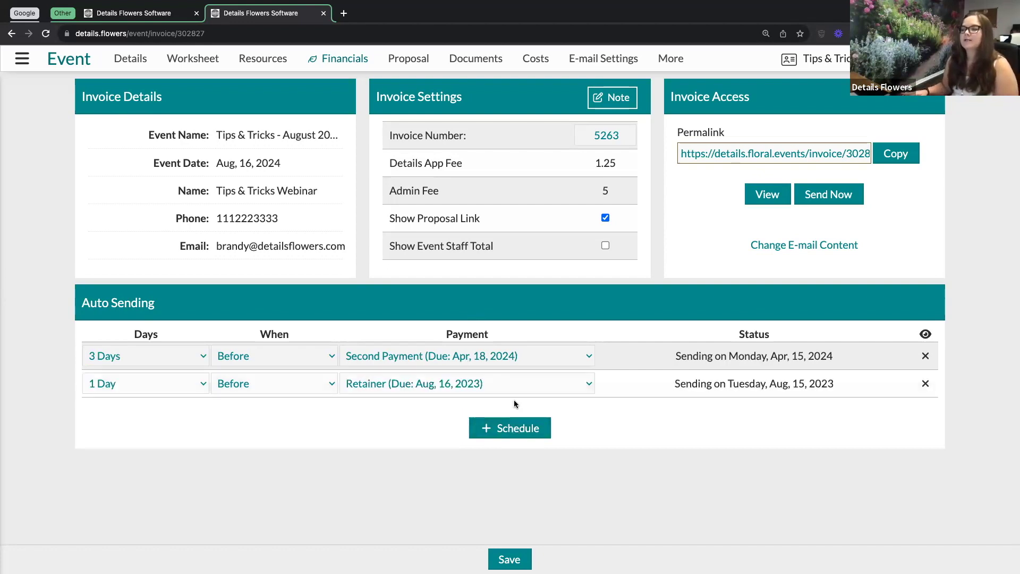
left_click(435, 385)
left_click(399, 402)
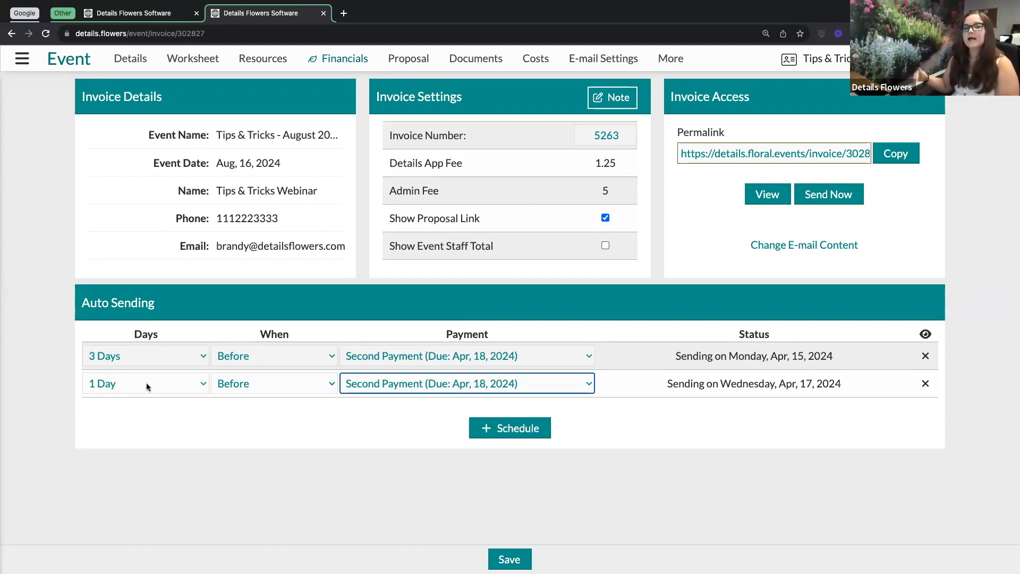
left_click(343, 403)
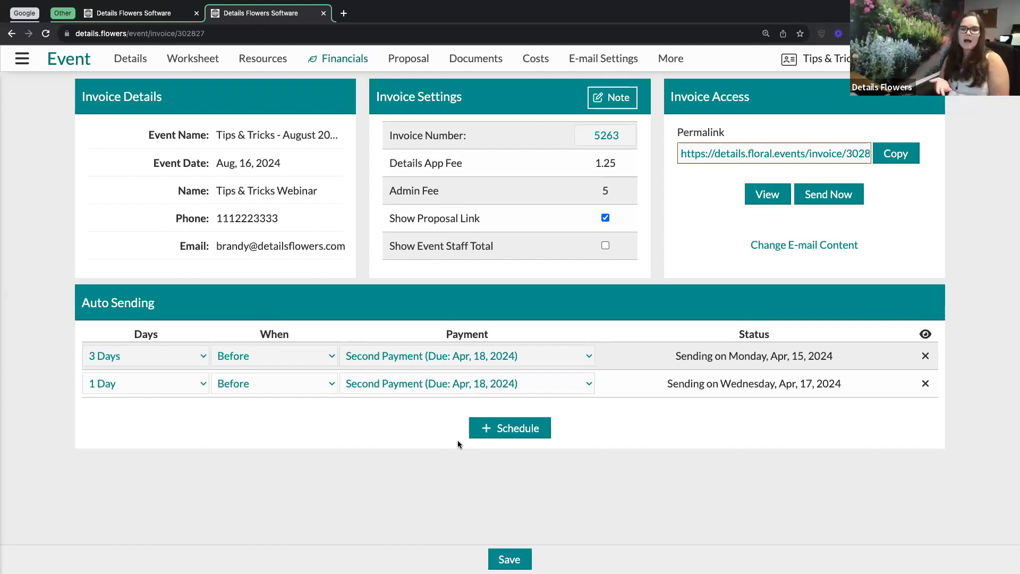
Add a third Second Payment reminder sending 2 Days After the due date (Apr 20, 2024).
left_click(524, 430)
left_click(479, 414)
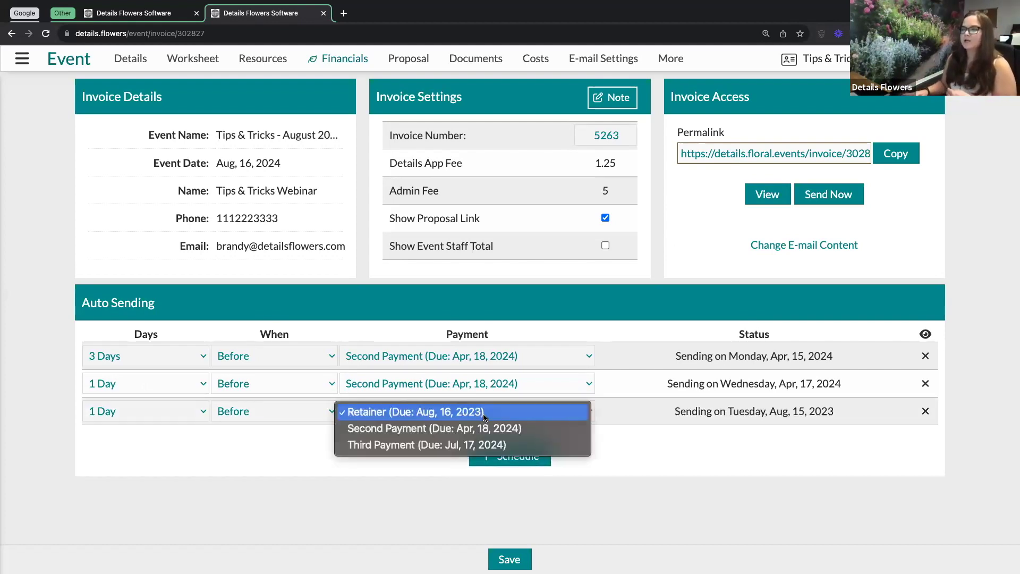
left_click(444, 430)
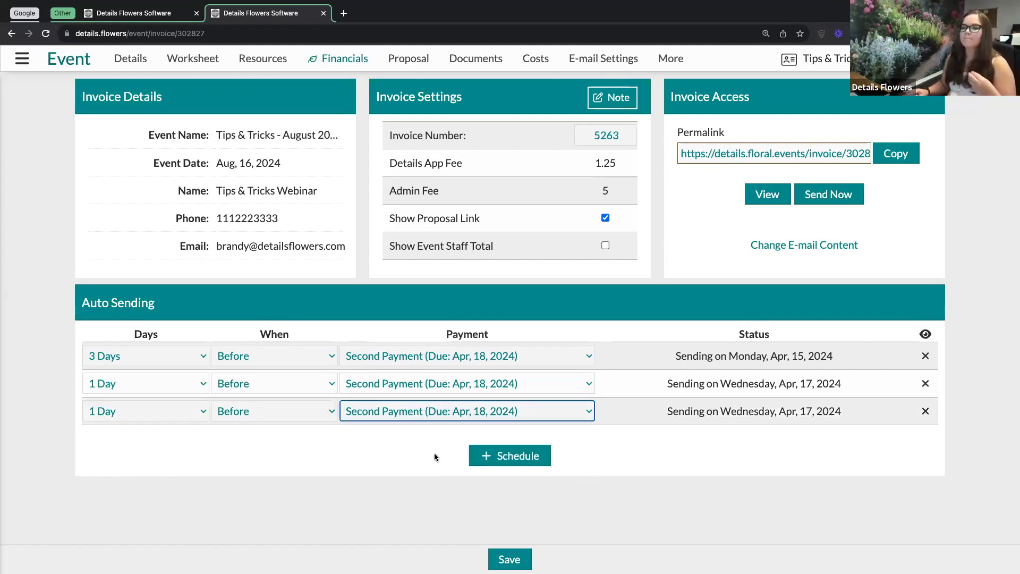
left_click(267, 415)
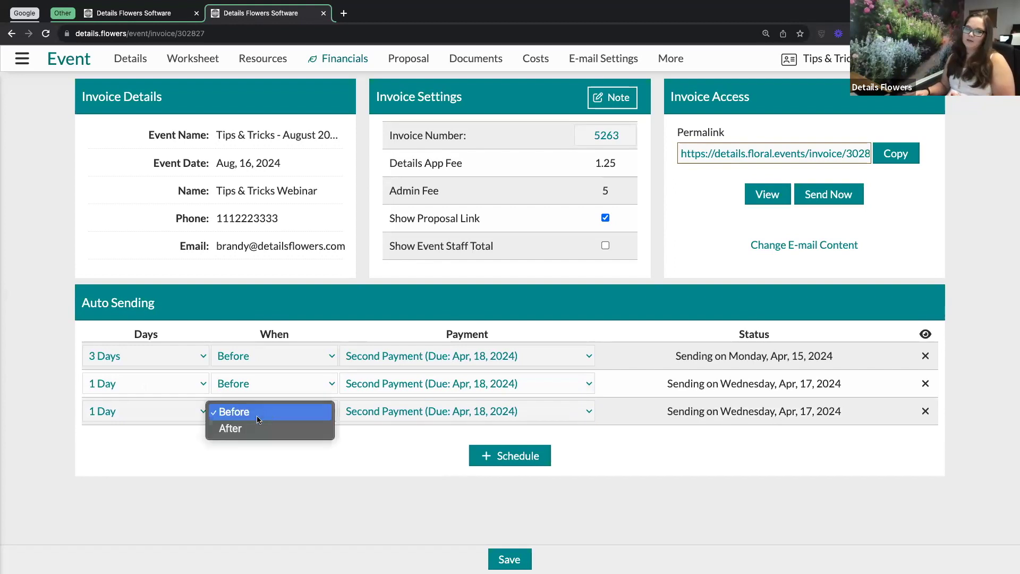
left_click(224, 428)
left_click(203, 410)
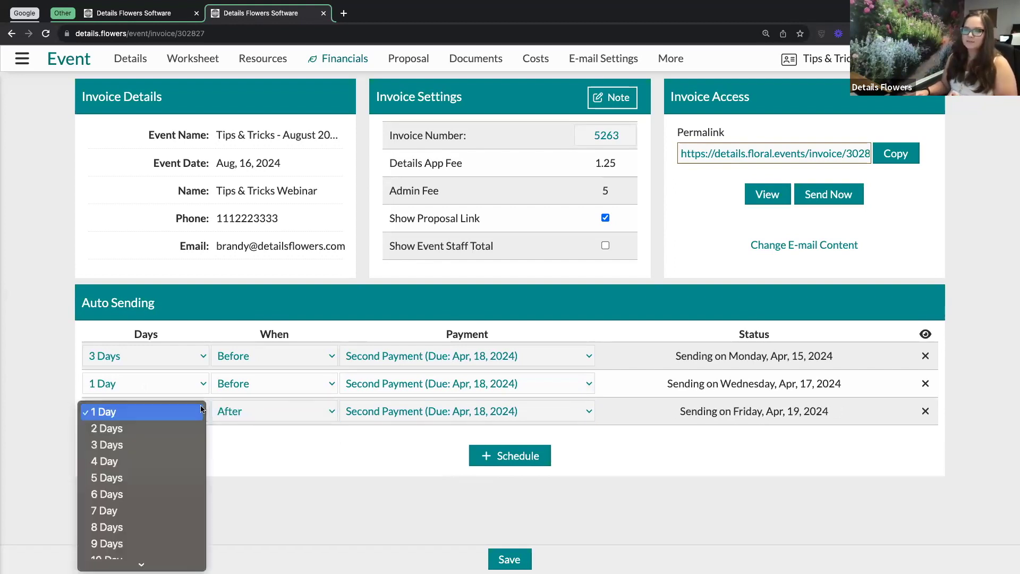
left_click(115, 428)
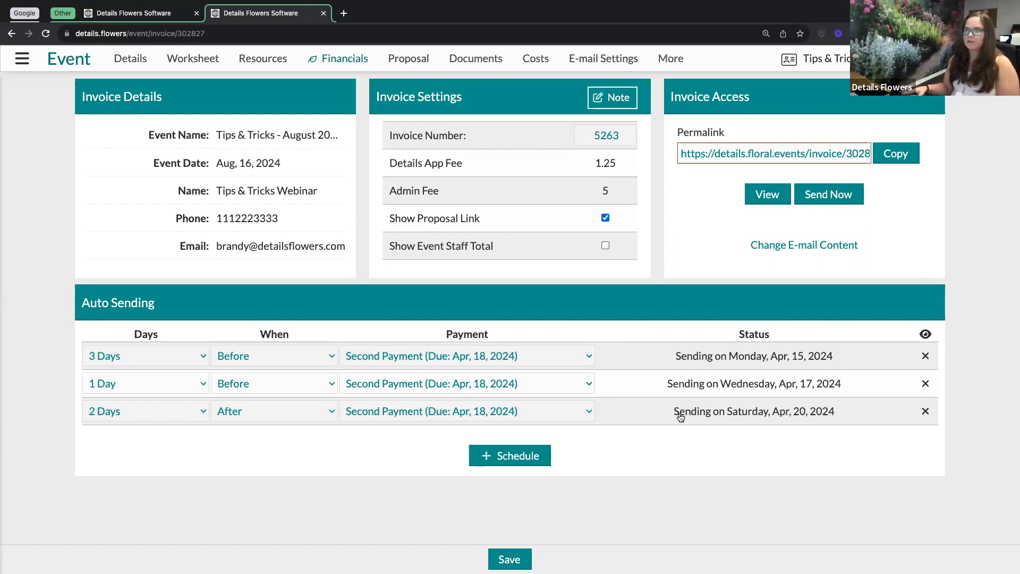
Add Third Payment reminders sending 3 Days Before and 1 Day Before its due date.
left_click(526, 457)
left_click(455, 441)
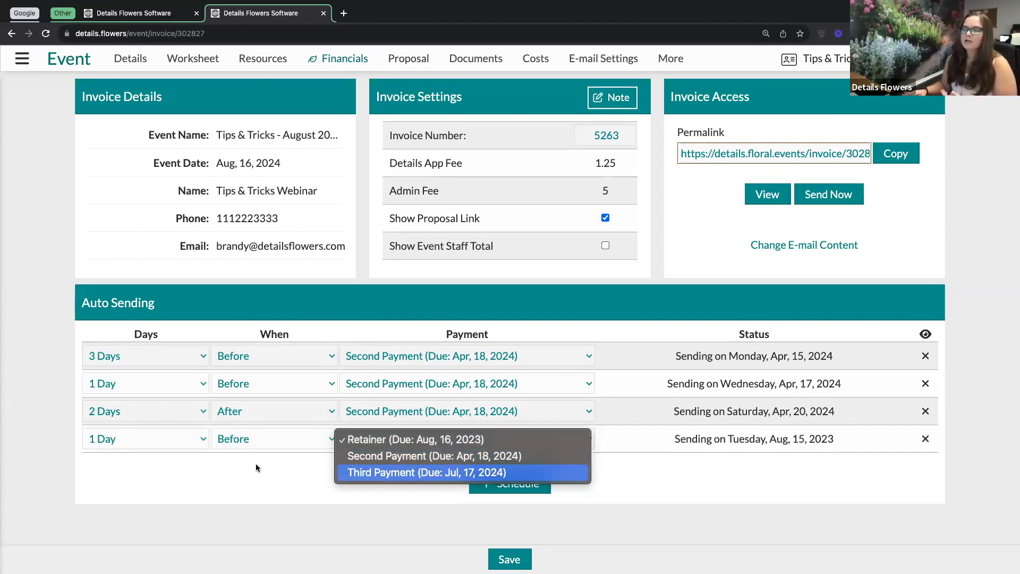
key("Return")
left_click(189, 439)
key("Return")
left_click(475, 483)
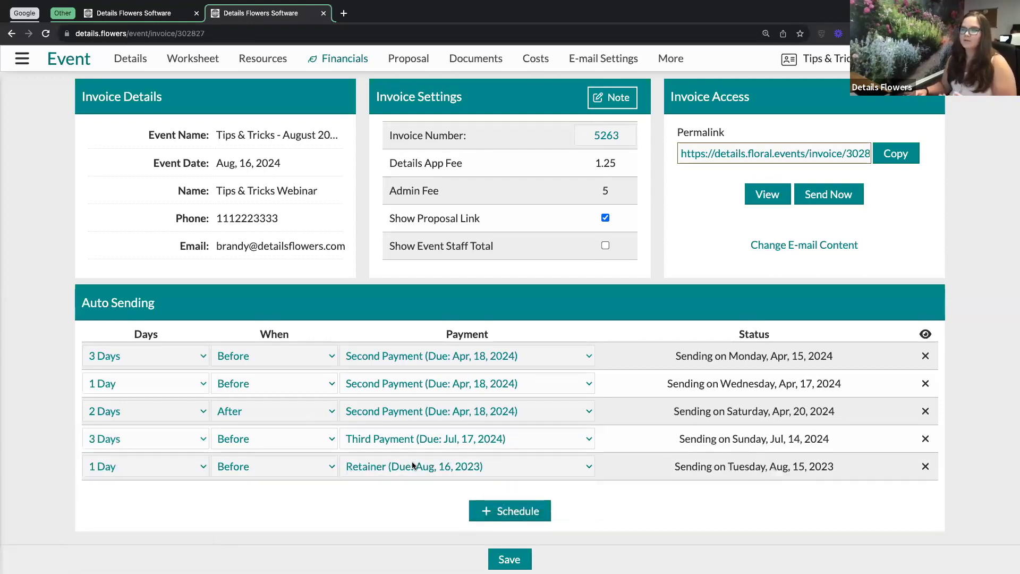
left_click(413, 466)
left_click(409, 498)
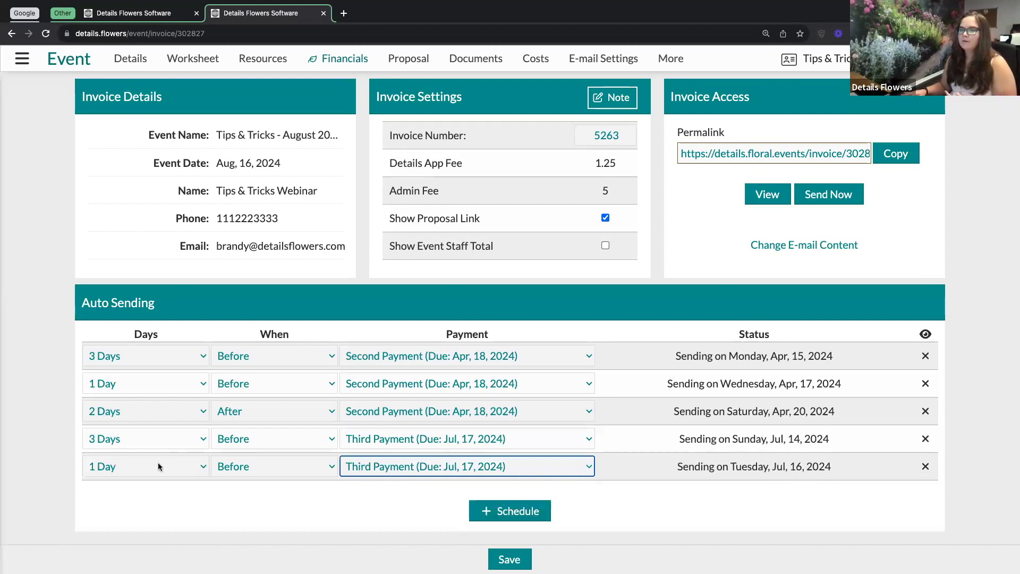
Add a Third Payment reminder 2 Days After the due date and save the schedule.
left_click(483, 510)
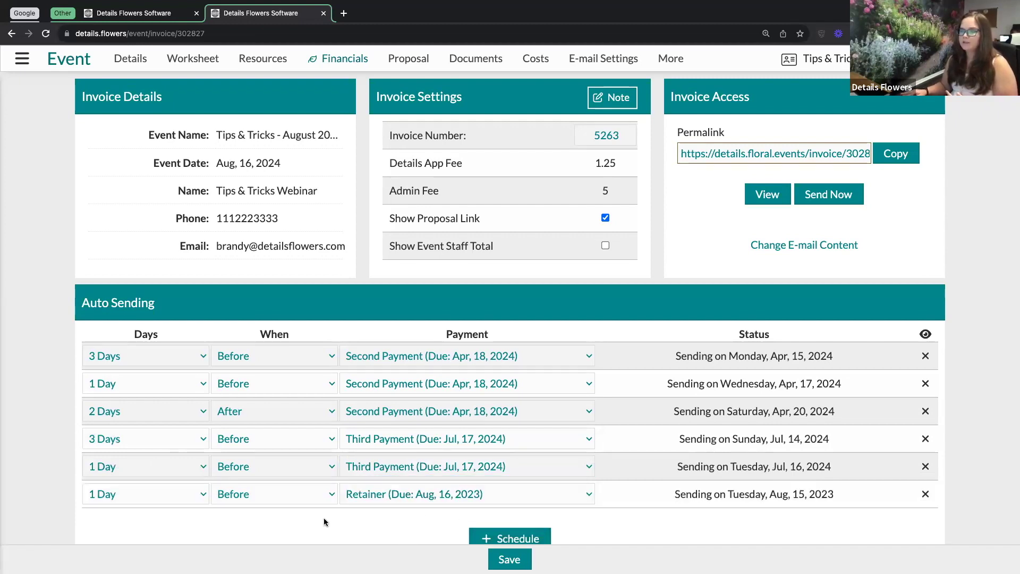
left_click(385, 494)
left_click(377, 528)
left_click(237, 504)
left_click(237, 511)
left_click(154, 487)
left_click(141, 508)
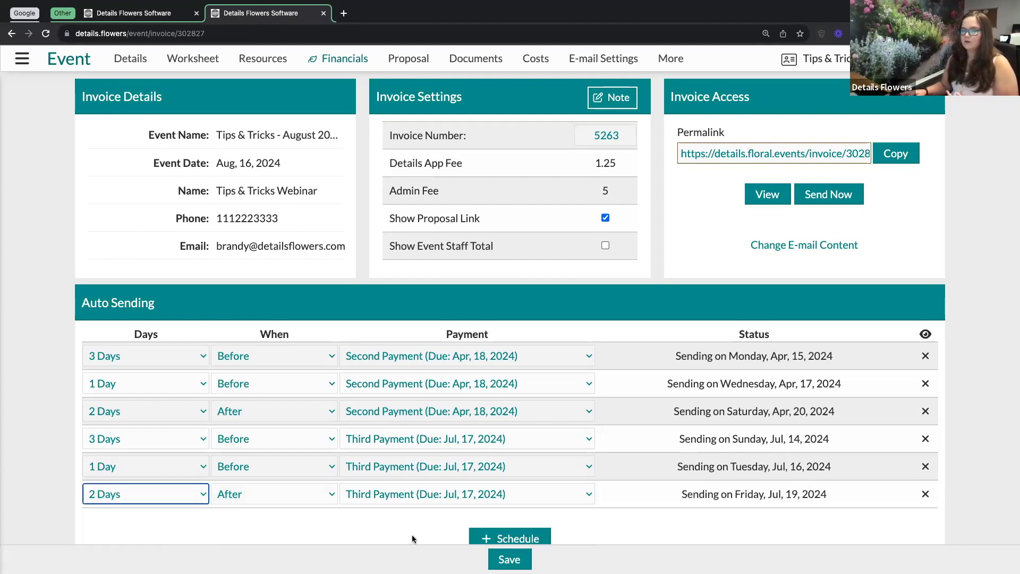
left_click(509, 558)
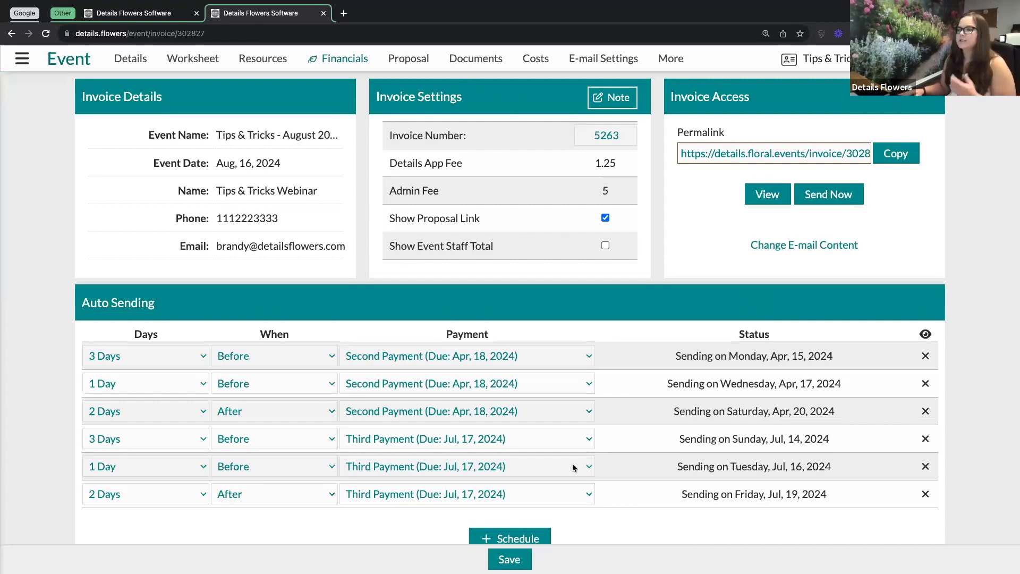
Scroll the invoice page and open the event's More pages, including e-mail and form lists.
scroll(572, 465, "down", 1)
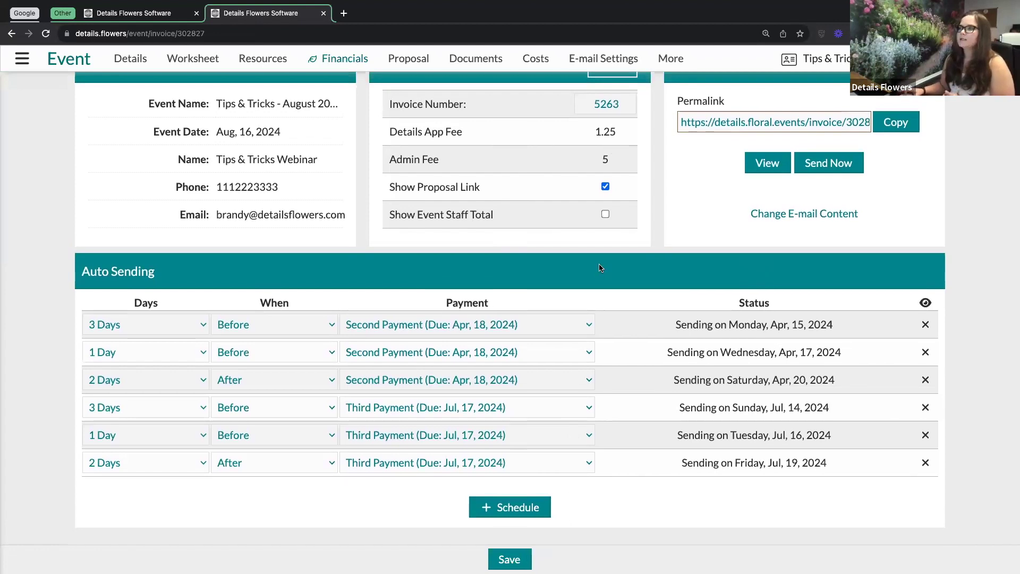
scroll(599, 267, "up", 1)
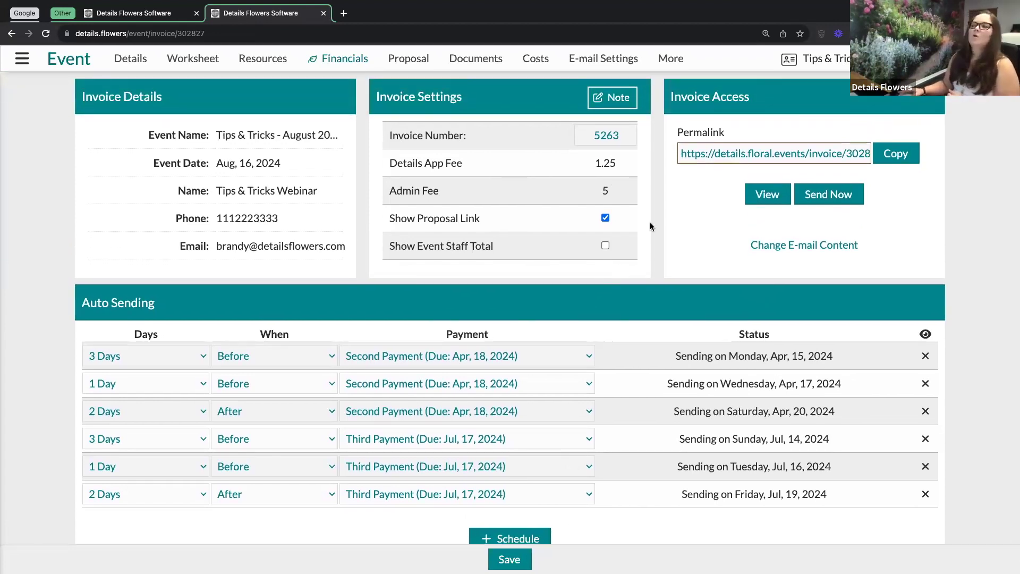
scroll(649, 222, "down", 1)
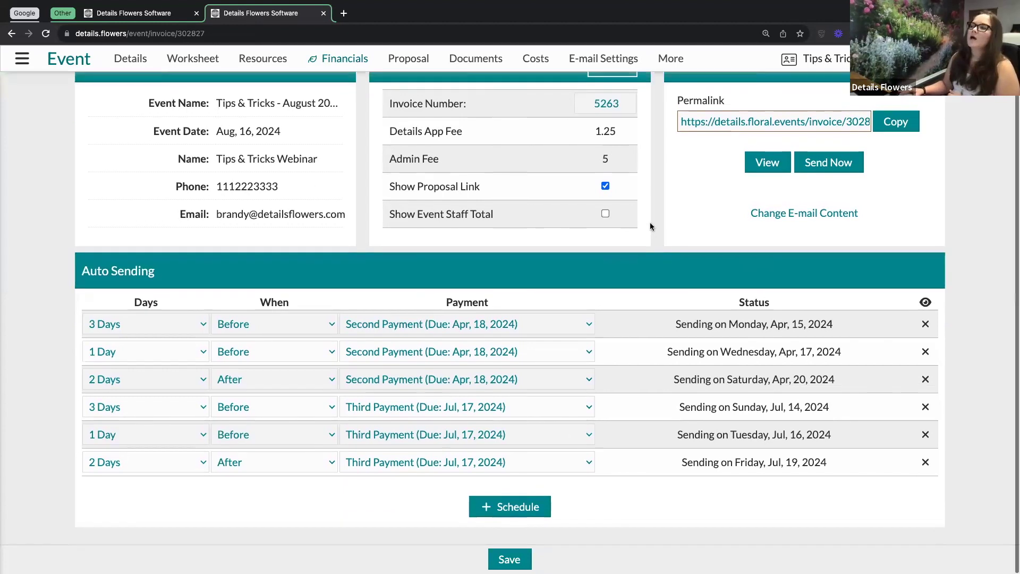
left_click(671, 61)
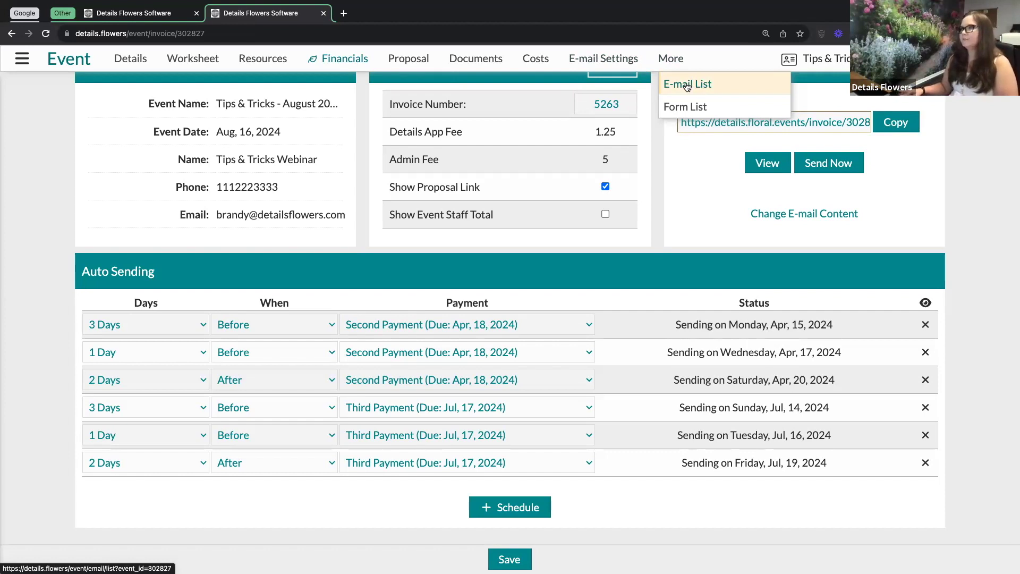
Open the Tips & Tricks - August 2023 event's E-mail List from the More menu.
left_click(687, 86)
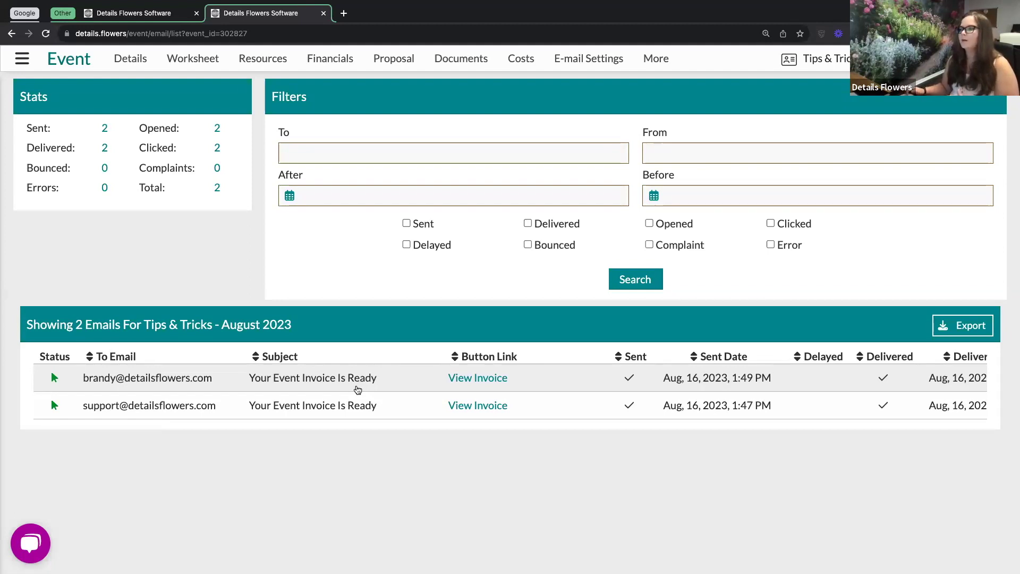
Scroll the e-mail table right to show Opened Count, Clicked Count, From Email and History columns.
scroll(357, 389, "right", 3)
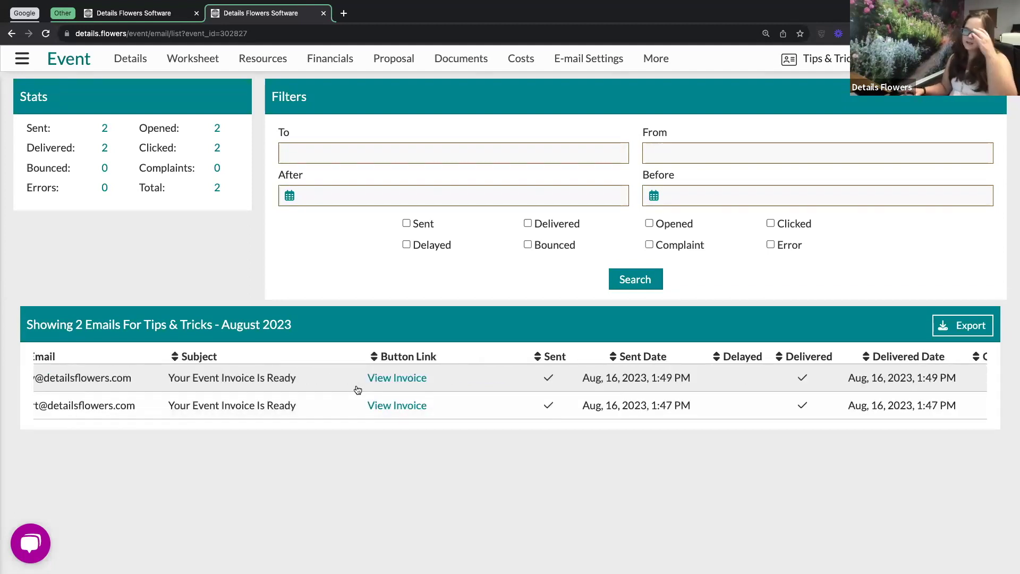
scroll(358, 389, "right", 4)
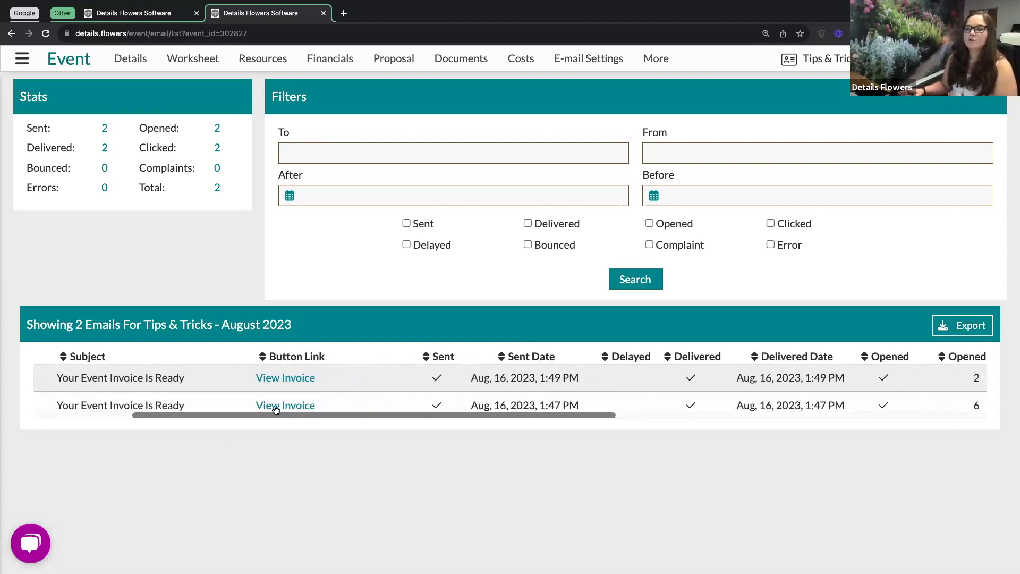
scroll(470, 381, "right", 5)
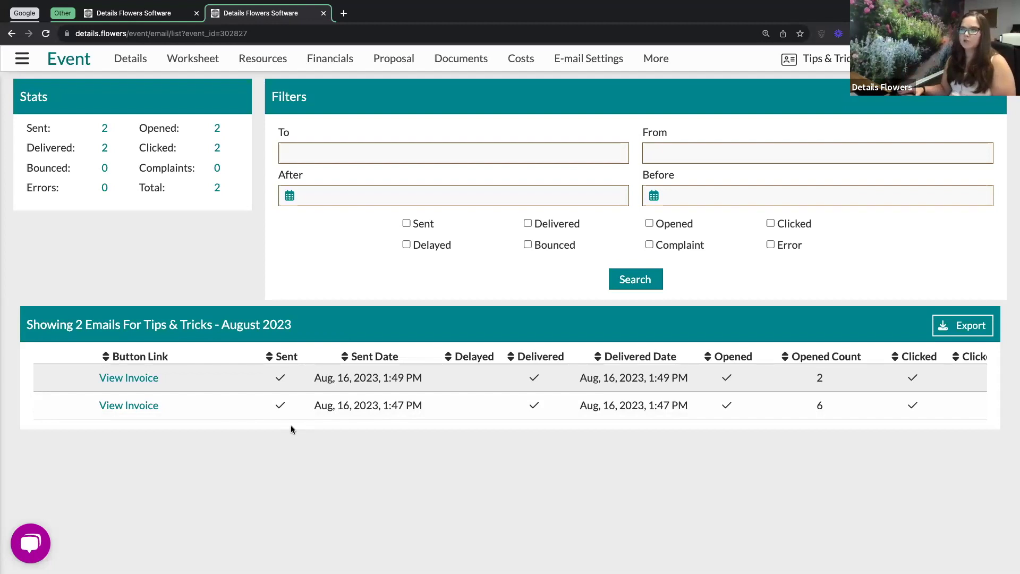
scroll(388, 387, "right", 5)
scroll(388, 387, "right", 2)
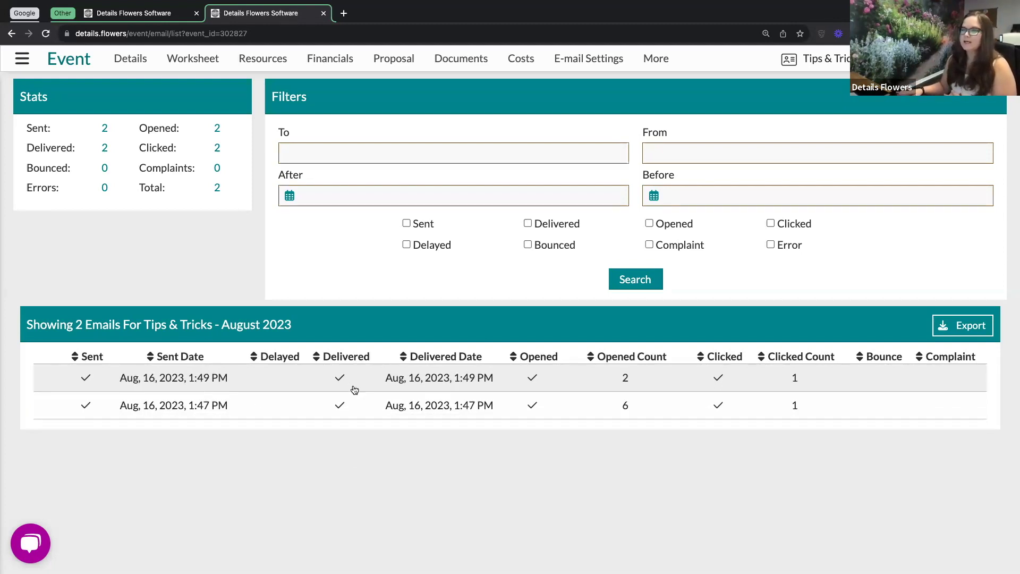
scroll(477, 393, "right", 2)
scroll(477, 394, "right", 10)
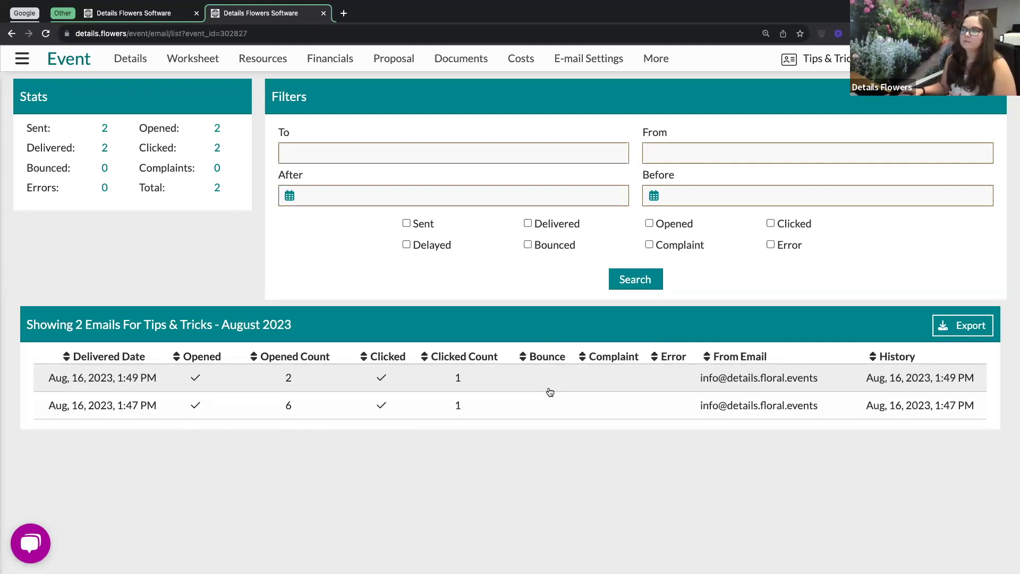
scroll(547, 396, "right", 2)
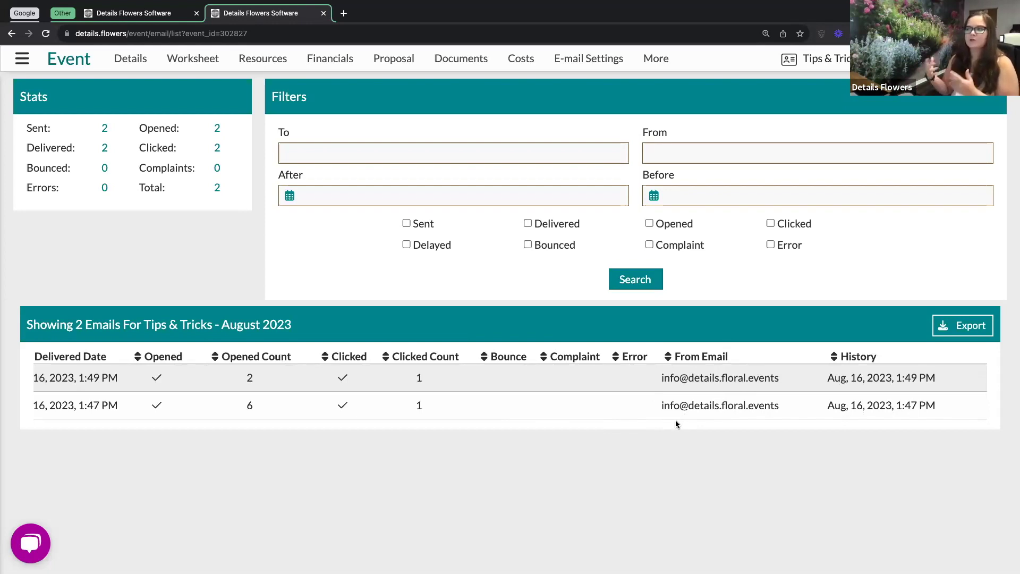
Check the first e-mail's activity history, then filter the list to clicked e-mails only.
double_click(877, 379)
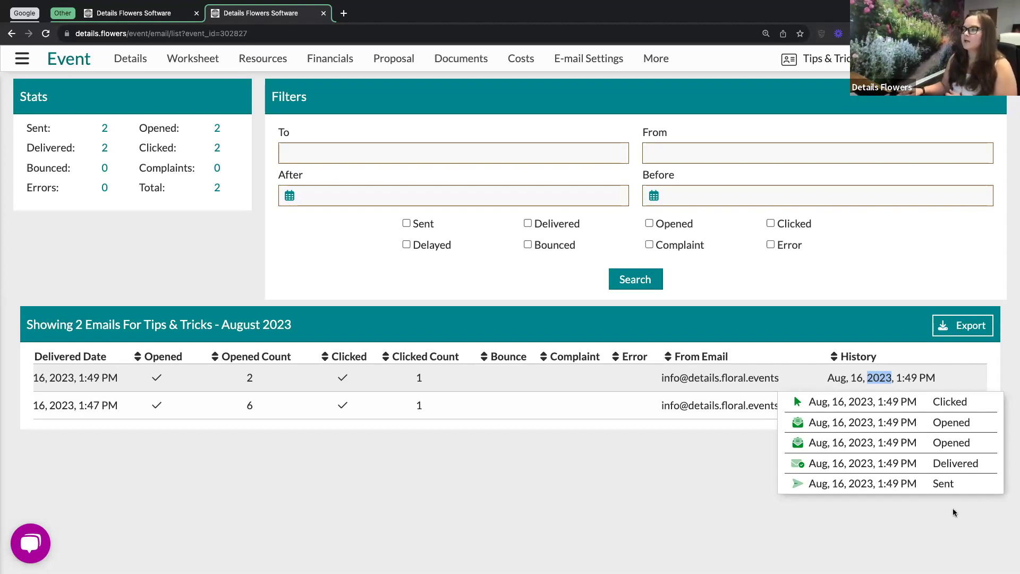
left_click(737, 491)
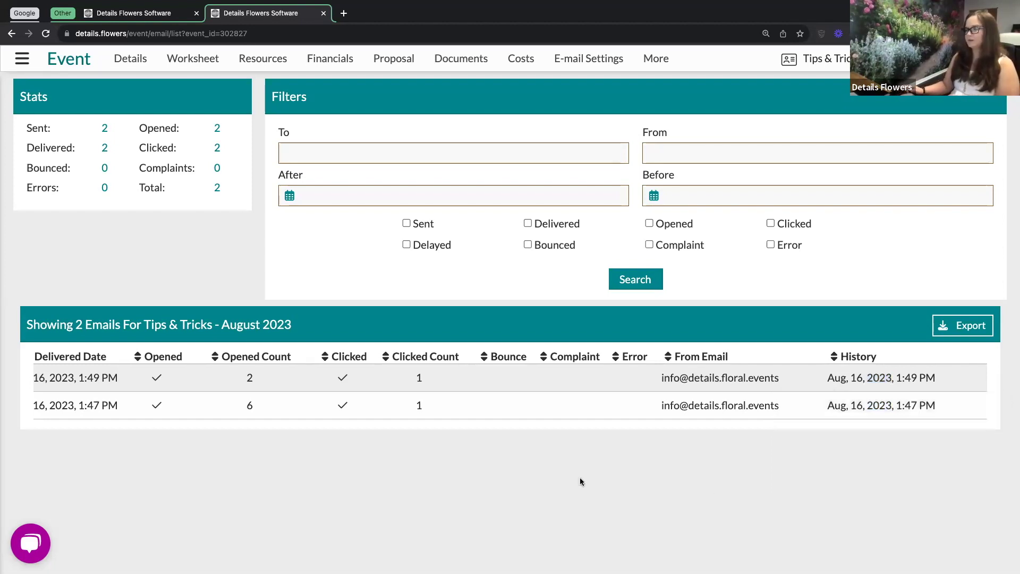
scroll(661, 382, "left", 10)
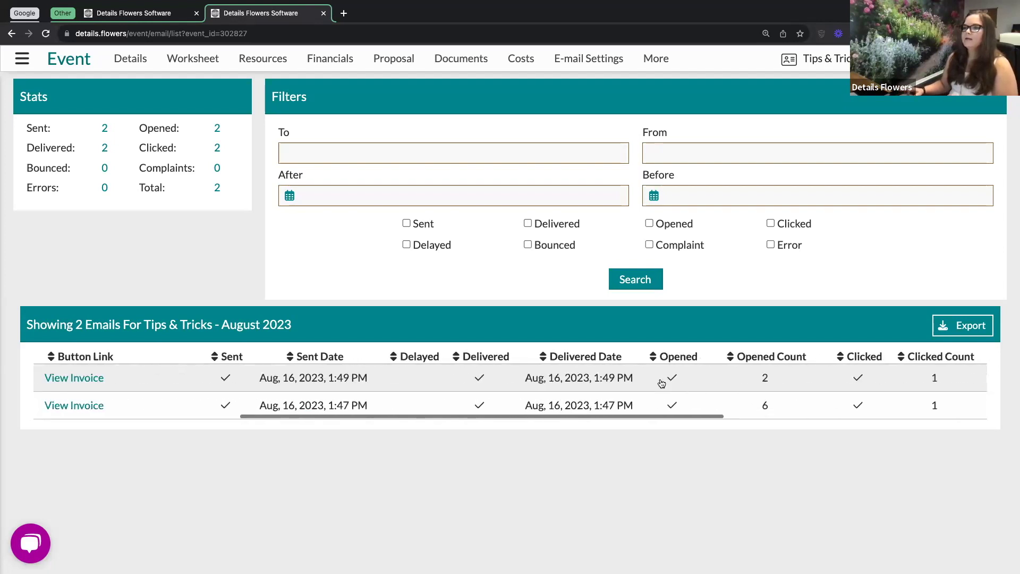
scroll(661, 382, "left", 5)
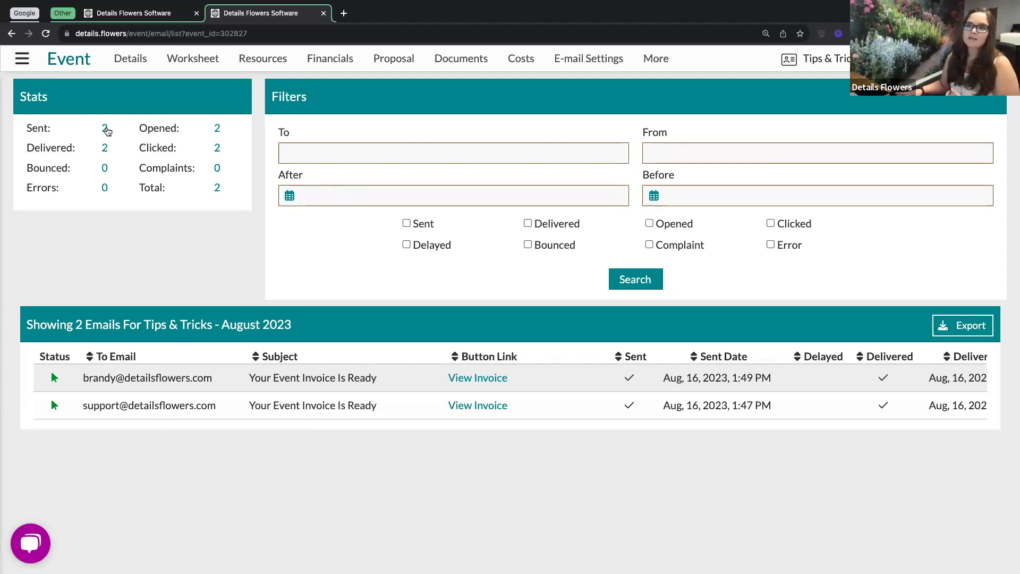
left_click(217, 150)
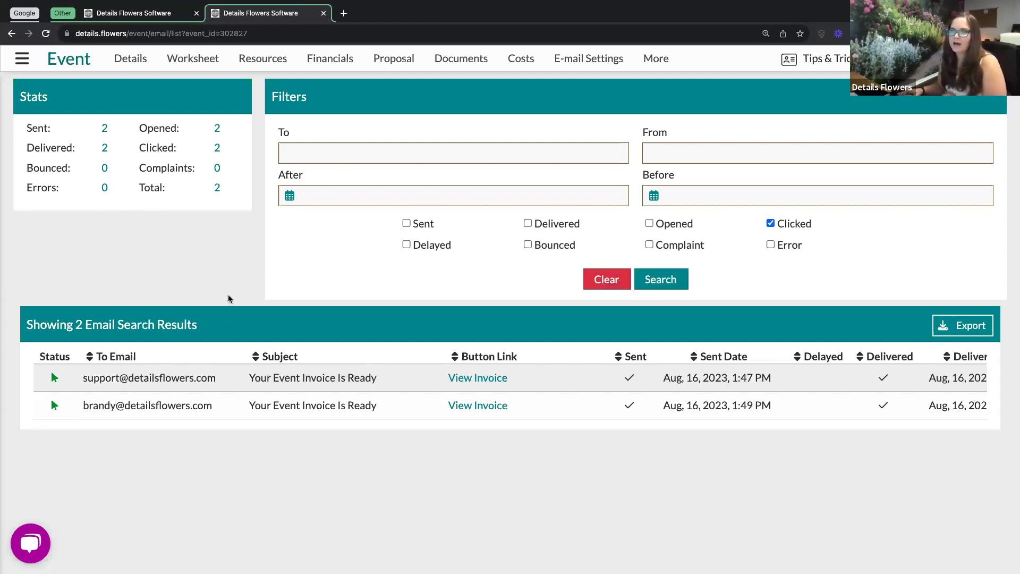
Filter the e-mail log by a single recipient's e-mail address, then clear the filters again.
left_click(599, 284)
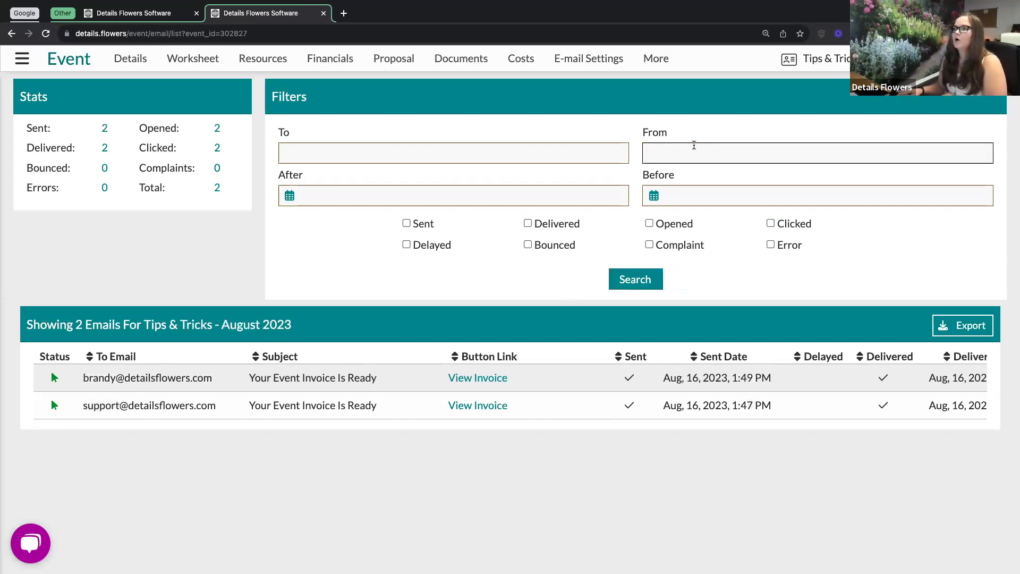
left_click(483, 152)
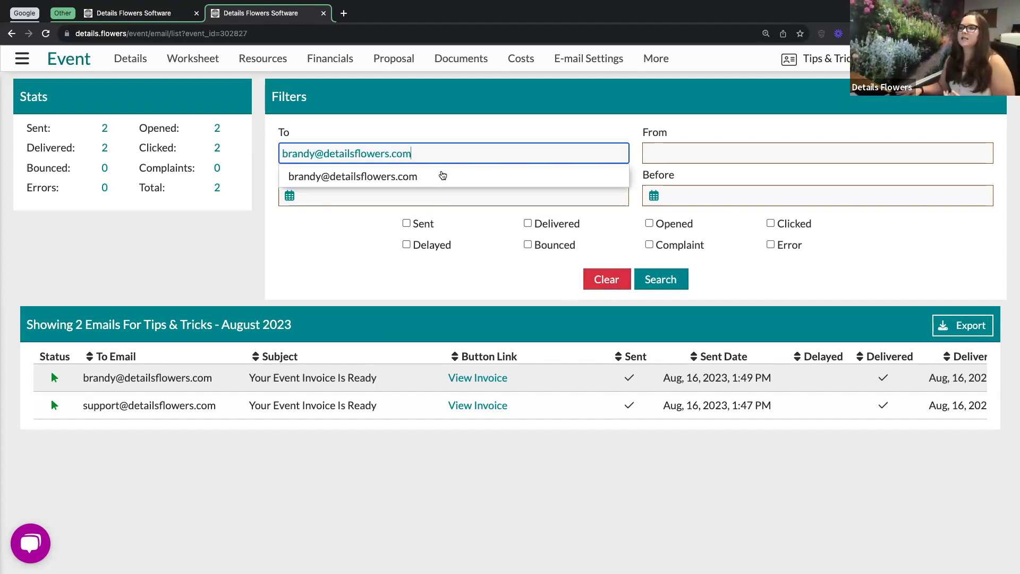
left_click(439, 175)
key("Return")
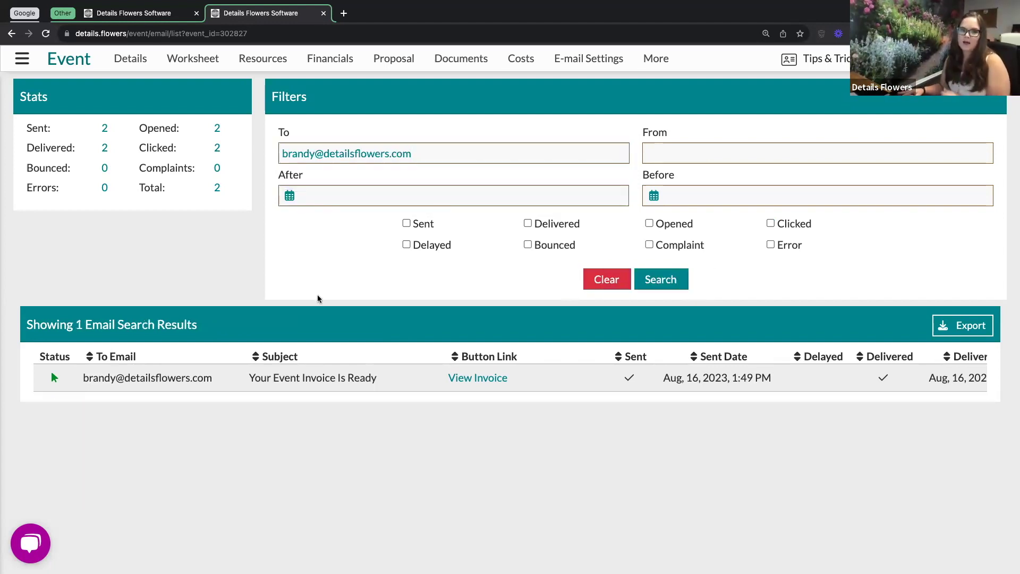
left_click(600, 282)
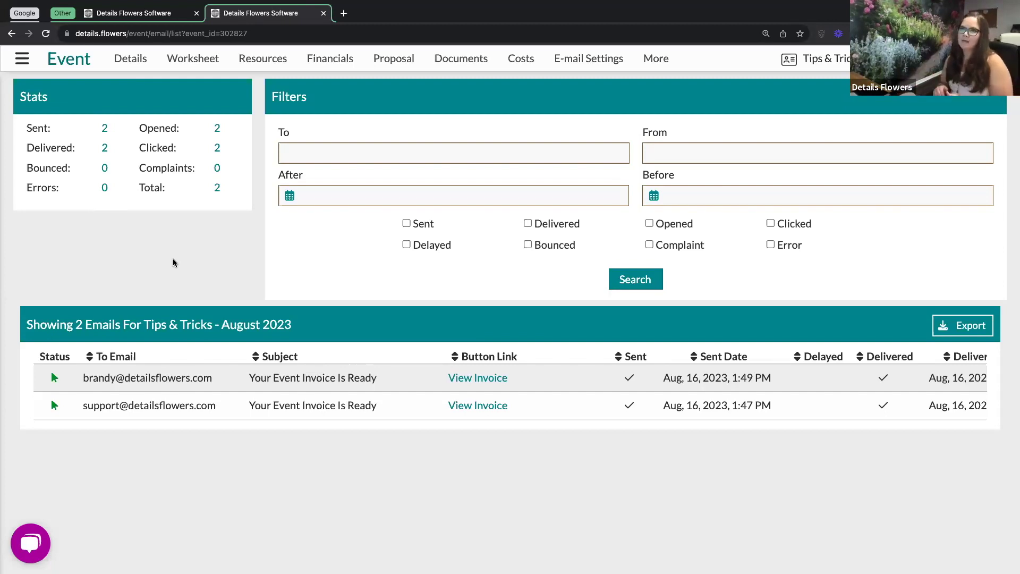
Go to Company > Financials in the main navigation menu.
left_click(22, 59)
left_click(58, 238)
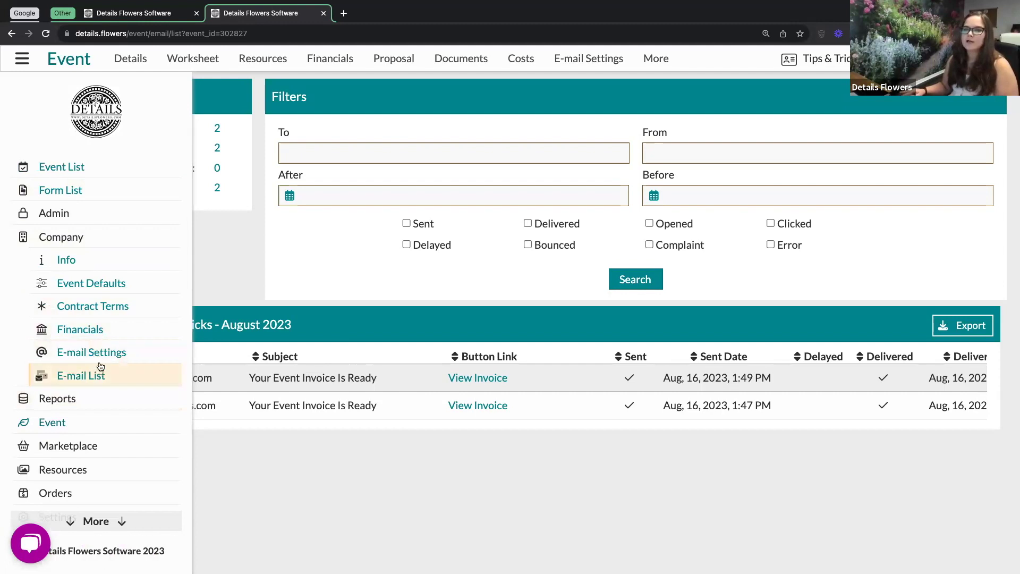
left_click(89, 333)
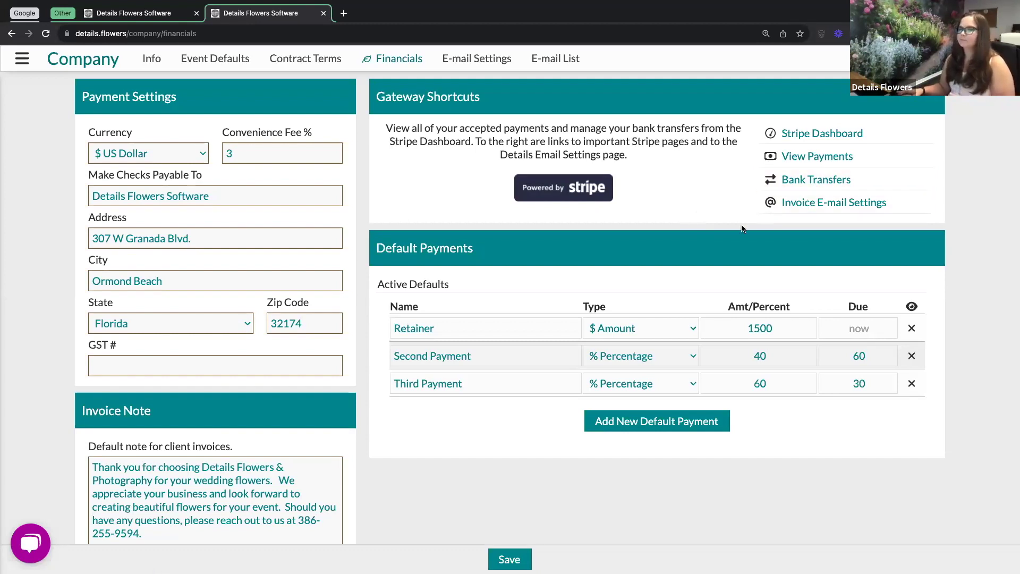
scroll(371, 443, "down", 1)
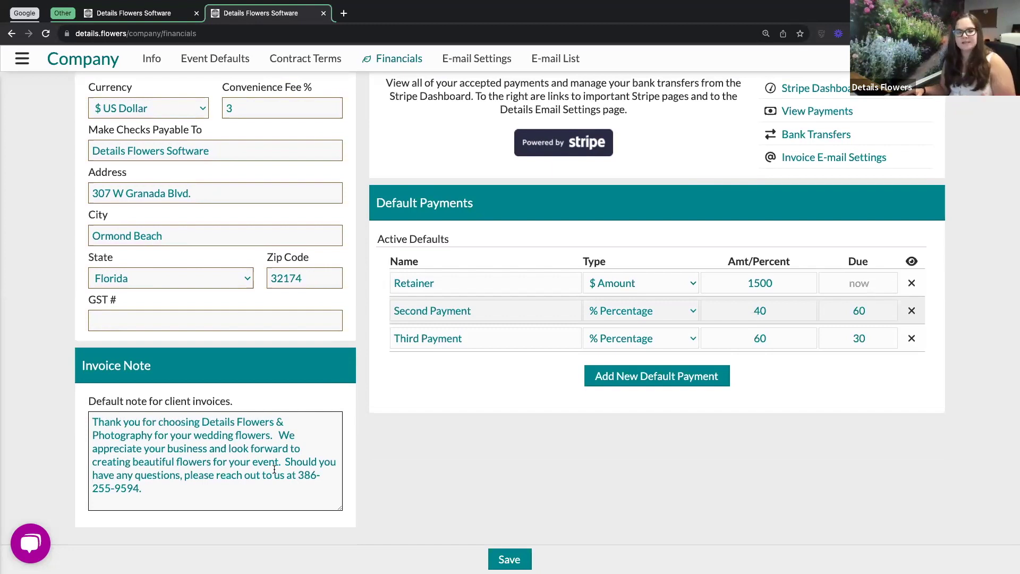
left_click(145, 489)
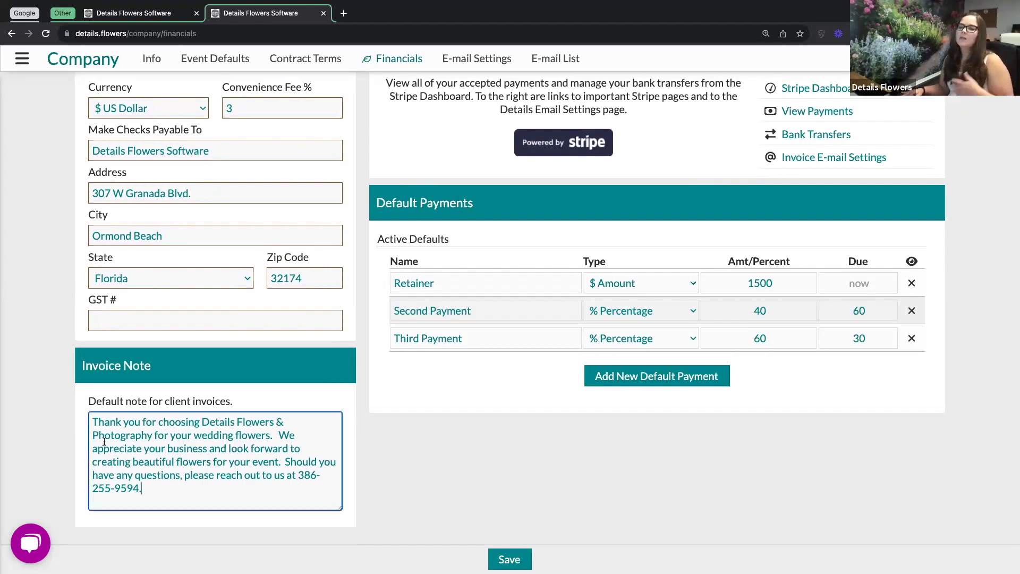
left_click(98, 419, "shift")
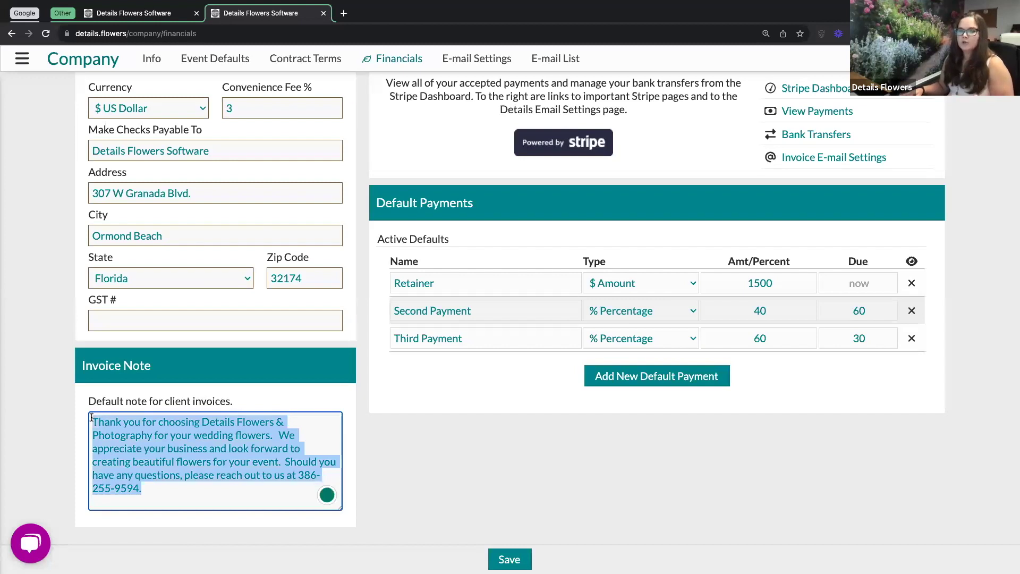
left_click(297, 397)
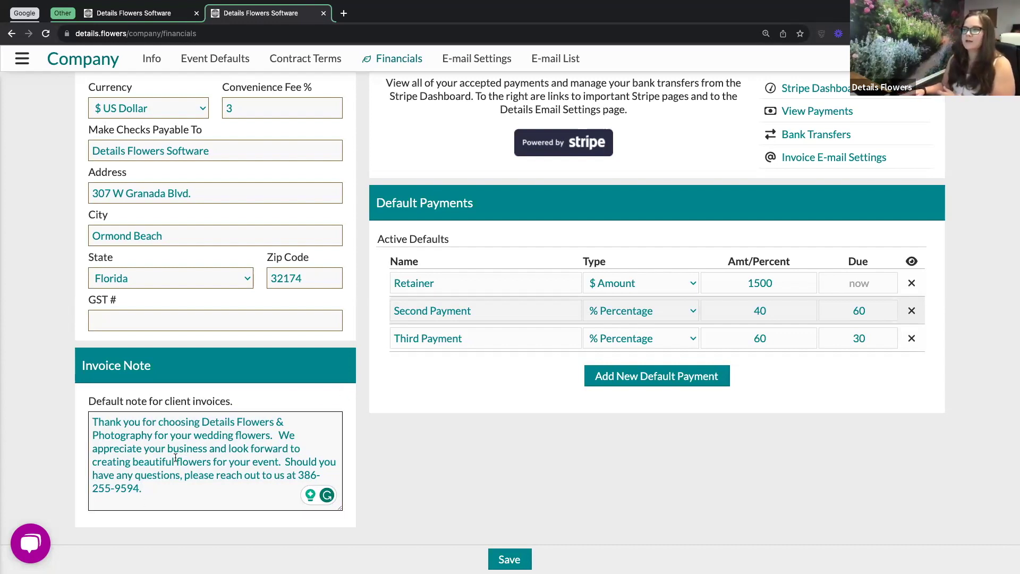
scroll(508, 457, "up", 2)
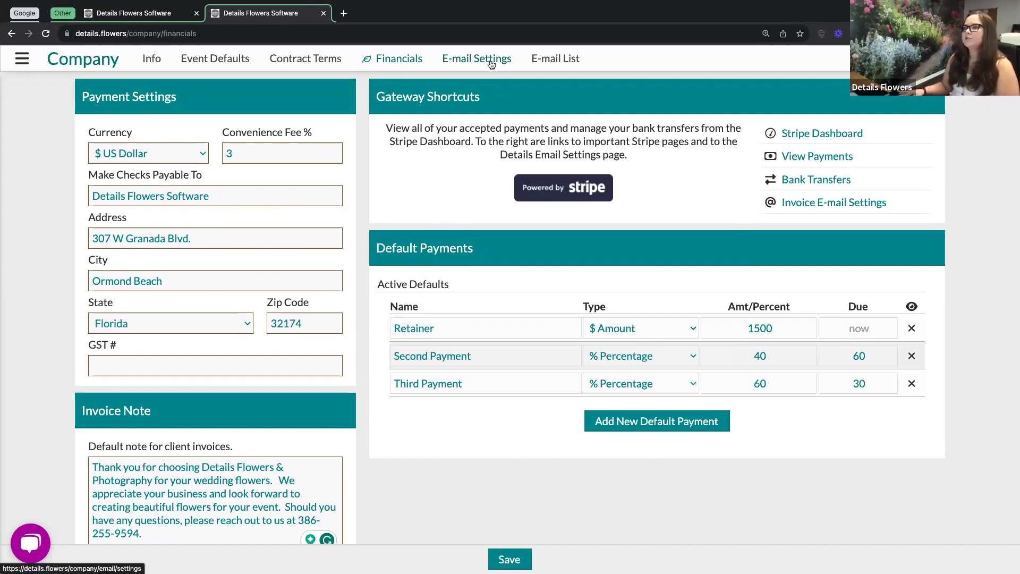
Review the Invoice Ready and Invoice Thank You e-mail settings, then return to General.
left_click(490, 65)
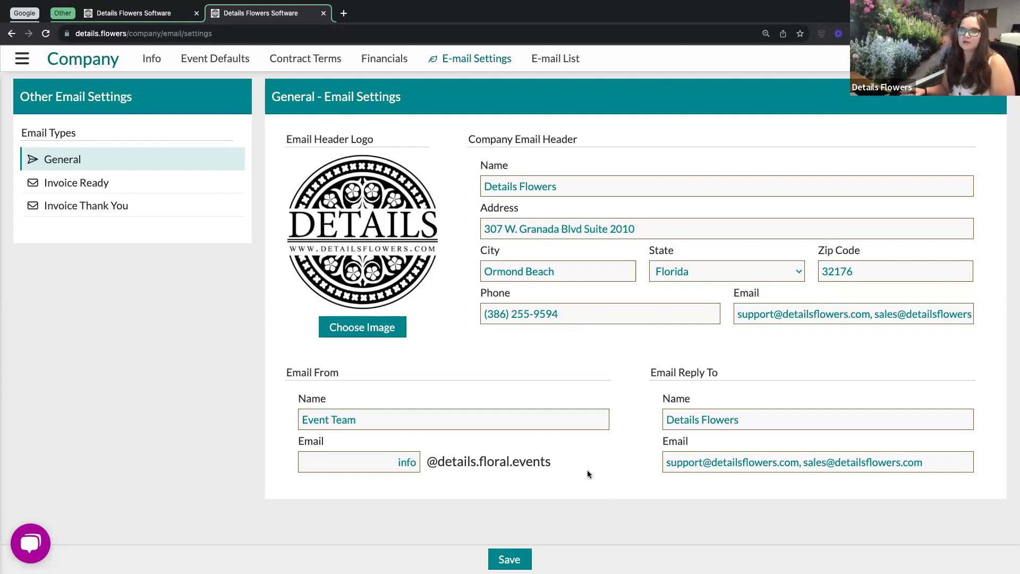
left_click(90, 185)
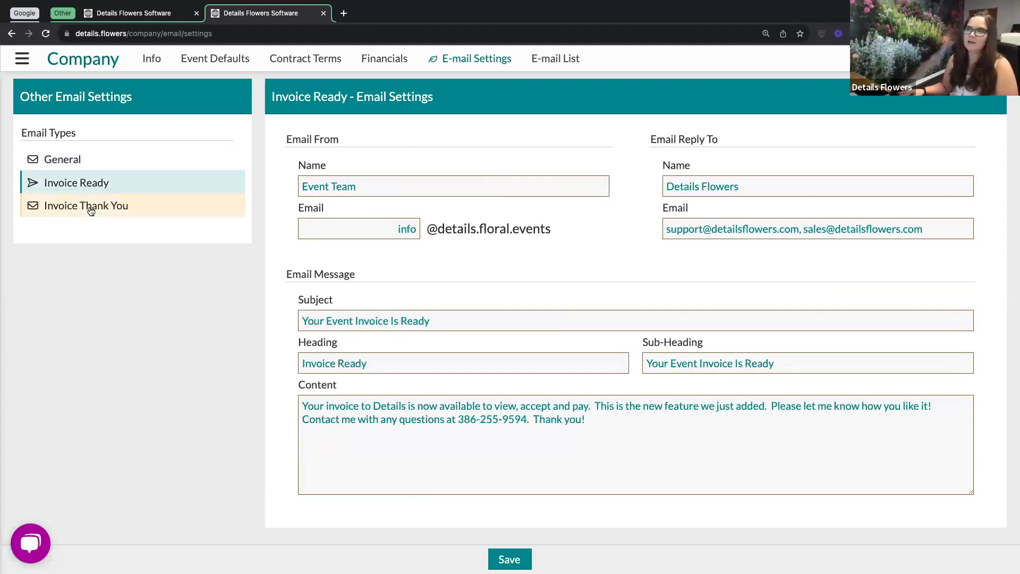
left_click(90, 211)
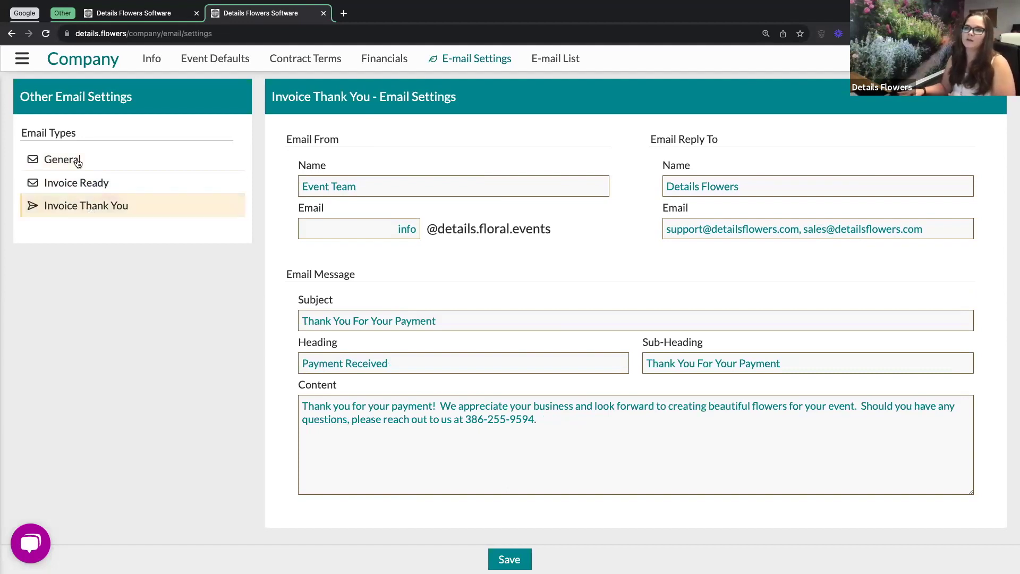
left_click(75, 160)
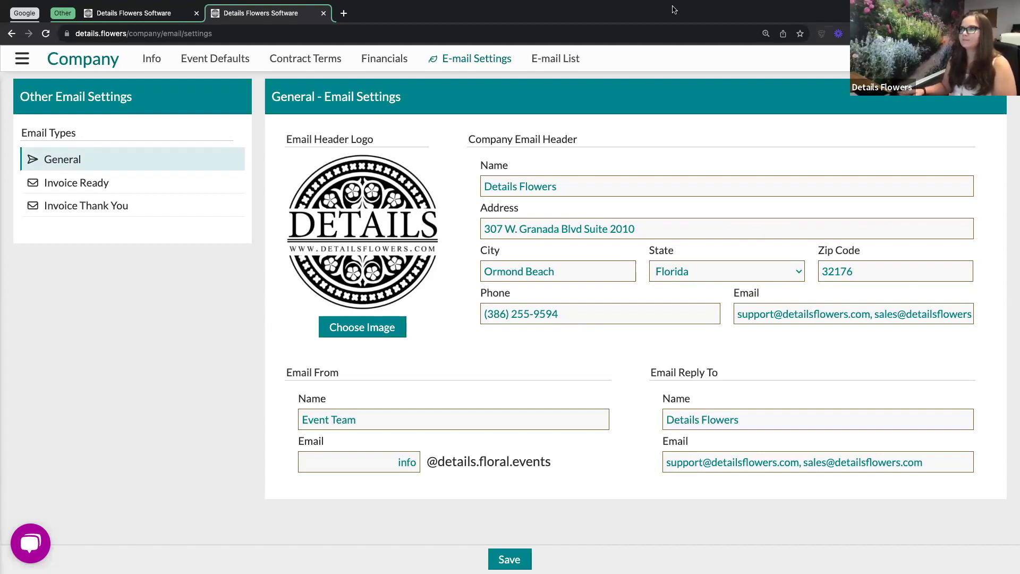
Open the company E-mail List of 11 e-mails and scroll through all its columns.
left_click(555, 62)
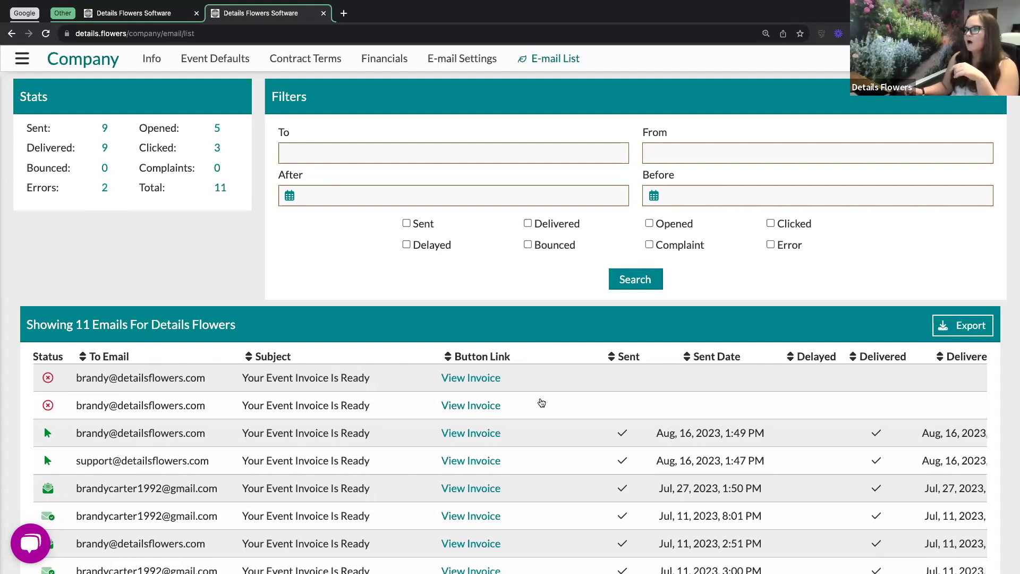
scroll(541, 404, "right", 8)
scroll(542, 403, "right", 10)
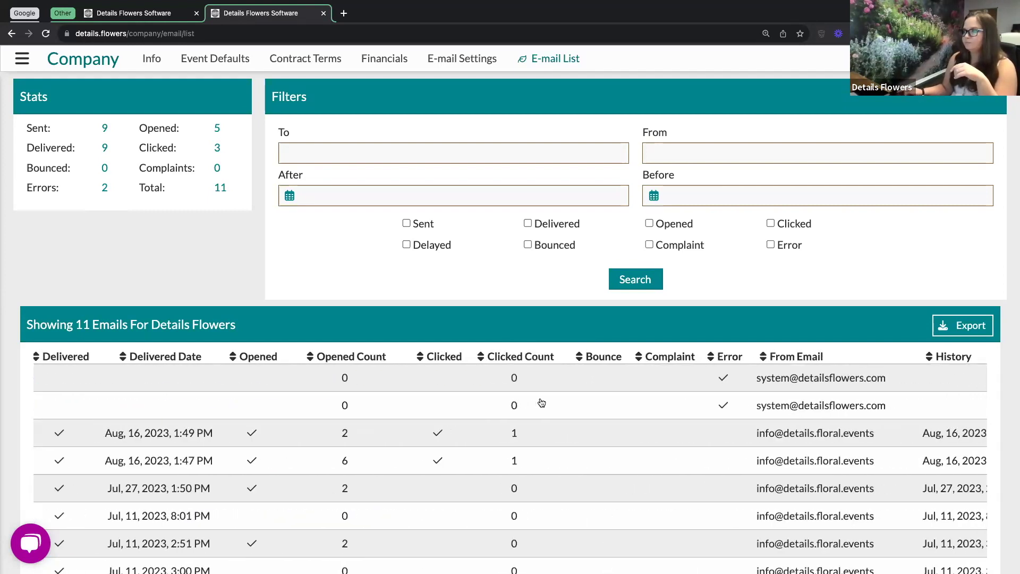
scroll(542, 403, "left", 18)
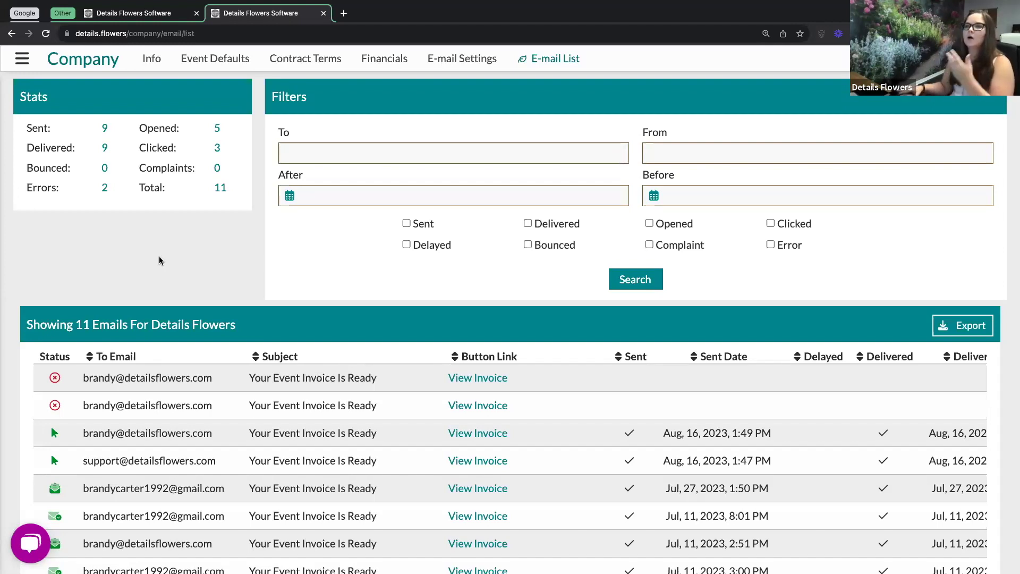
Visit the Support > Contact Us form, then navigate back to the Event List.
left_click(23, 60)
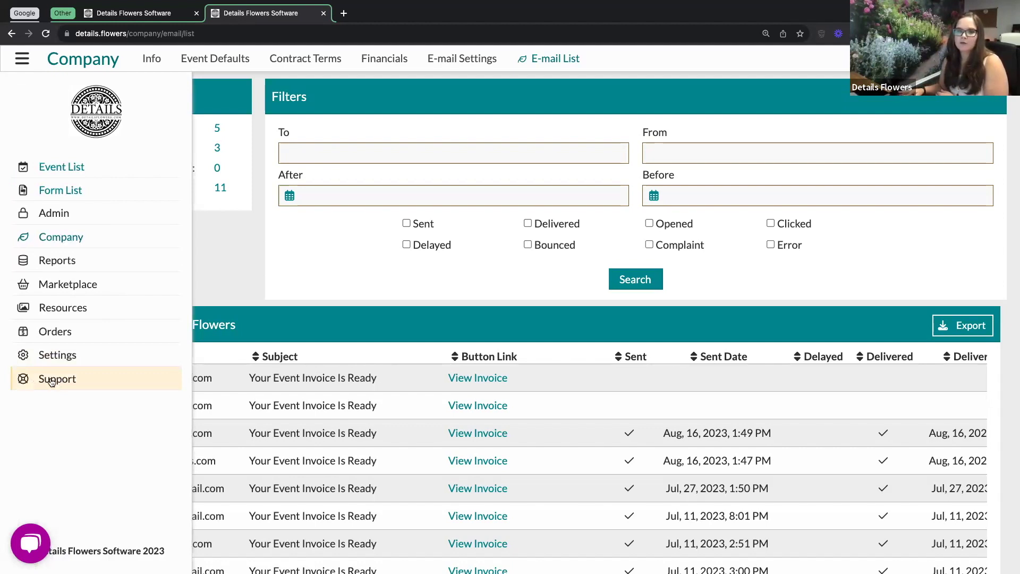
left_click(51, 381)
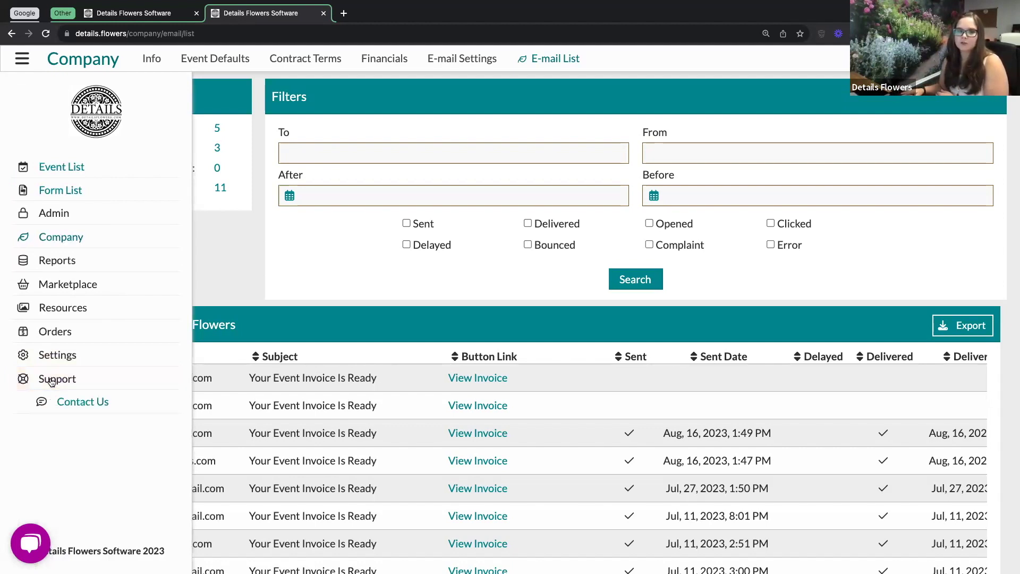
left_click(87, 404)
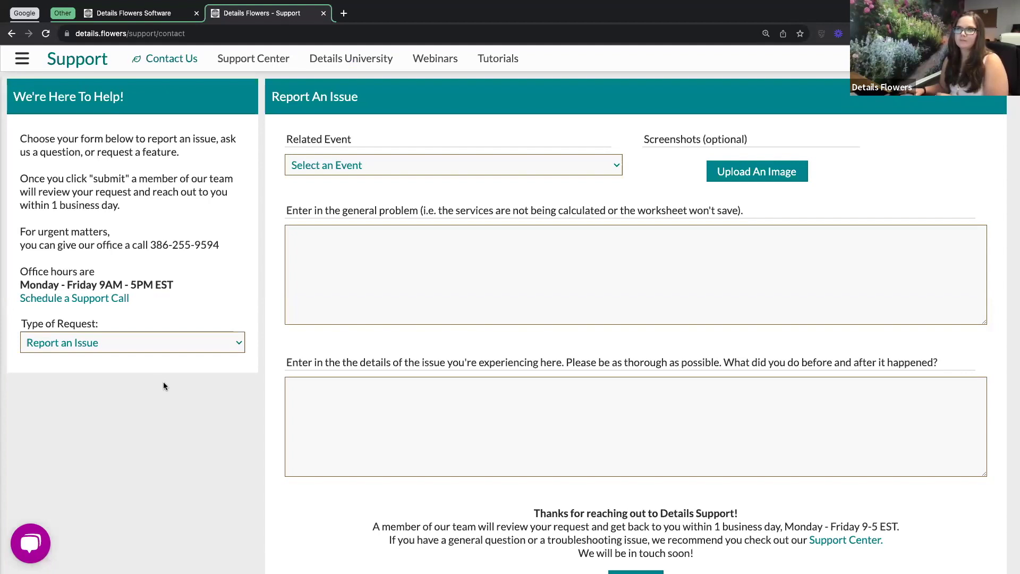
left_click(22, 58)
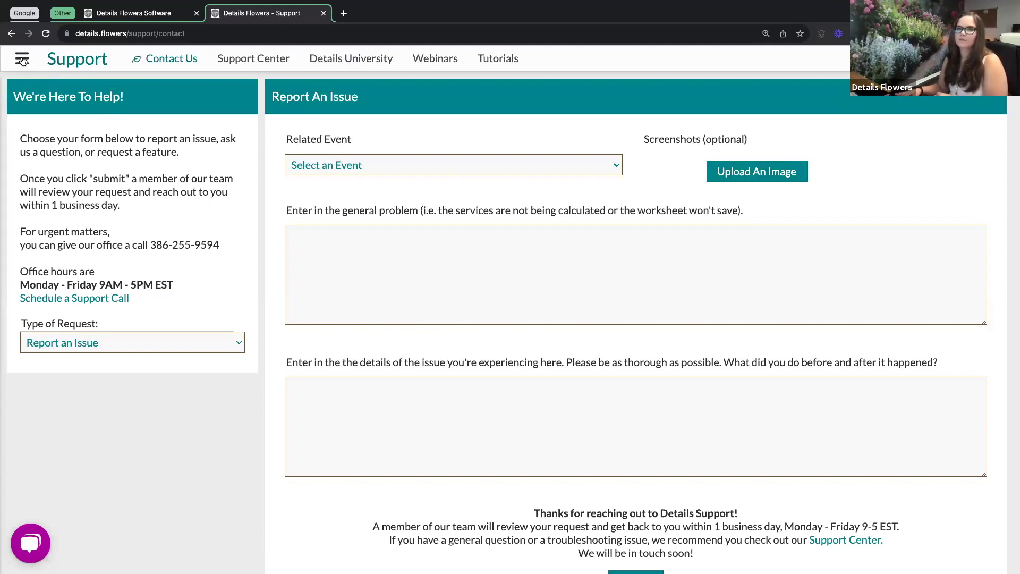
left_click(67, 166)
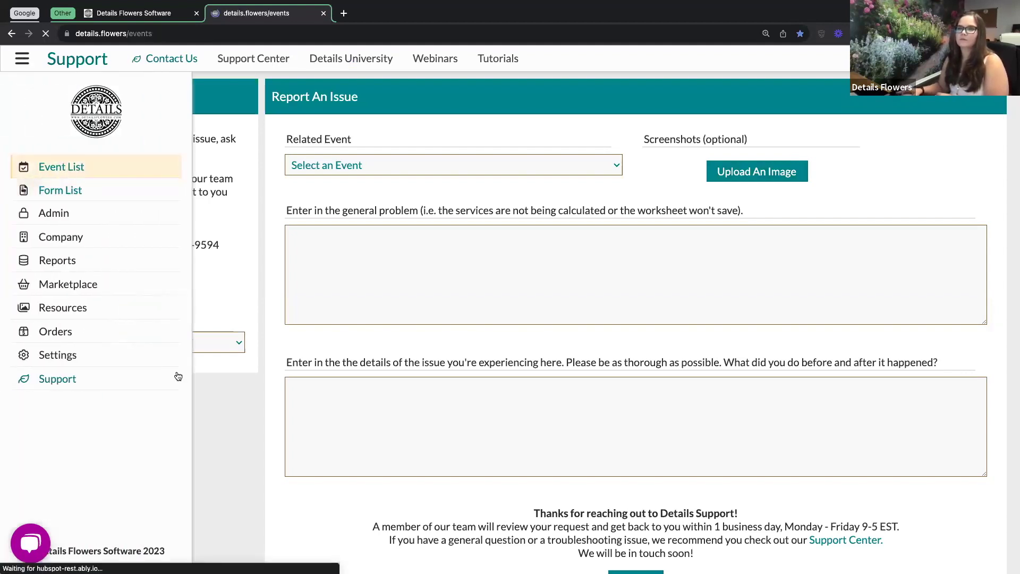